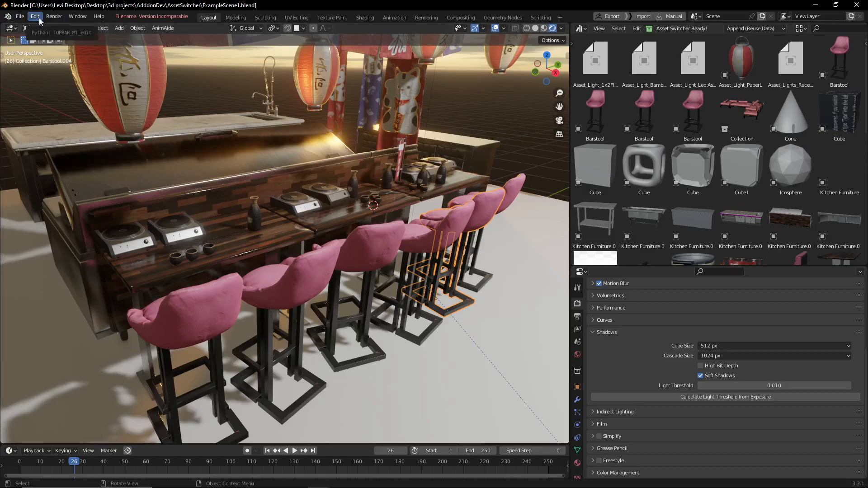
Try to install an add-on from asset_switcher_0.9.0.zip in the export folder, cancelling the file selection.
click(36, 17)
click(68, 145)
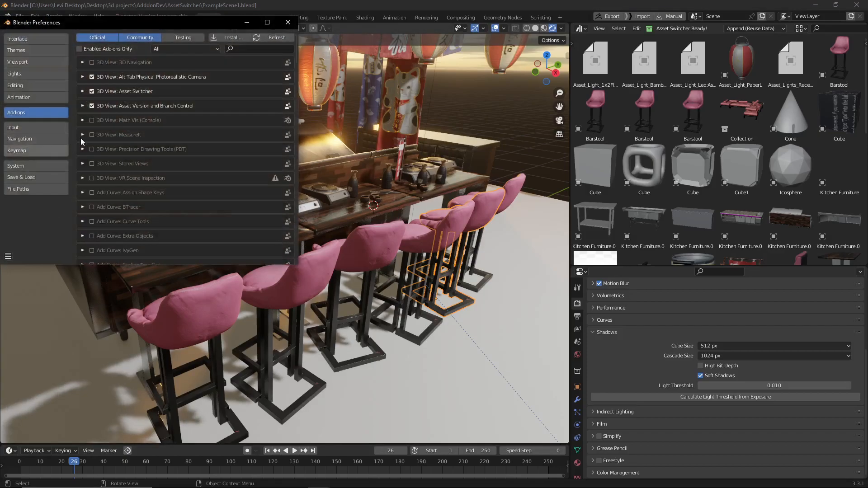
click(230, 37)
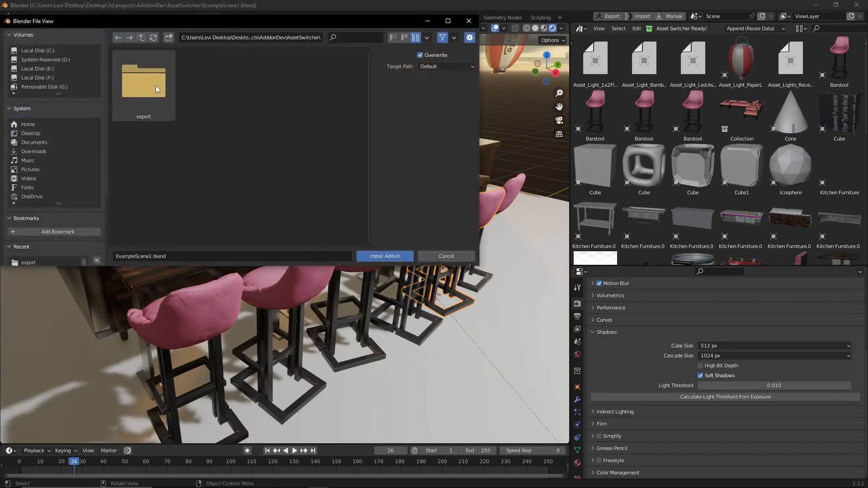
click(143, 95)
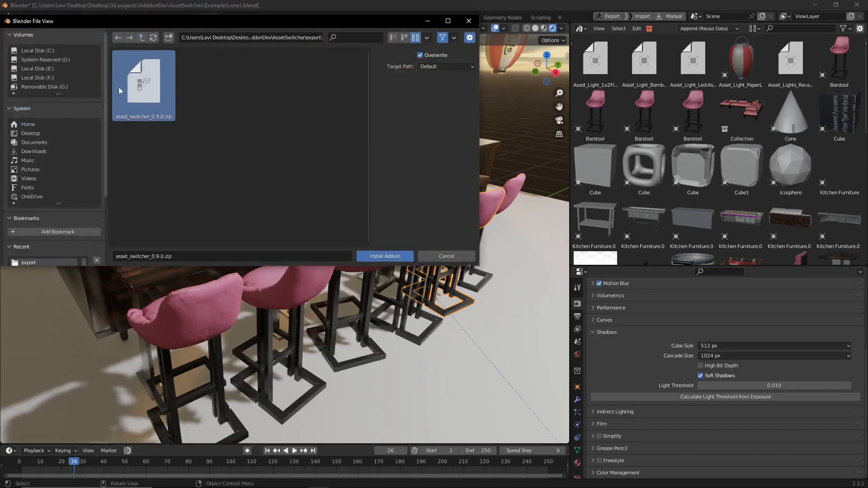
click(462, 259)
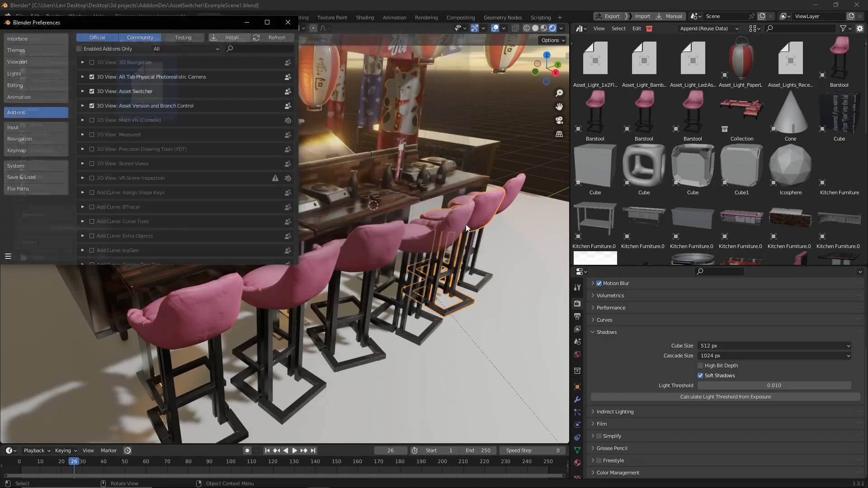
Toggle the Asset Switcher add-on off and back on, and close the preferences.
click(92, 91)
click(92, 91)
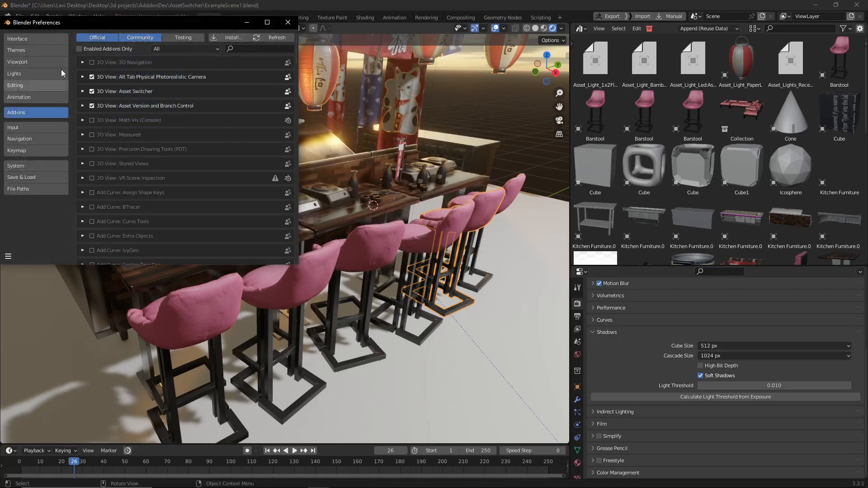
click(287, 23)
scroll(652, 118, down, 1)
scroll(655, 100, up, 1)
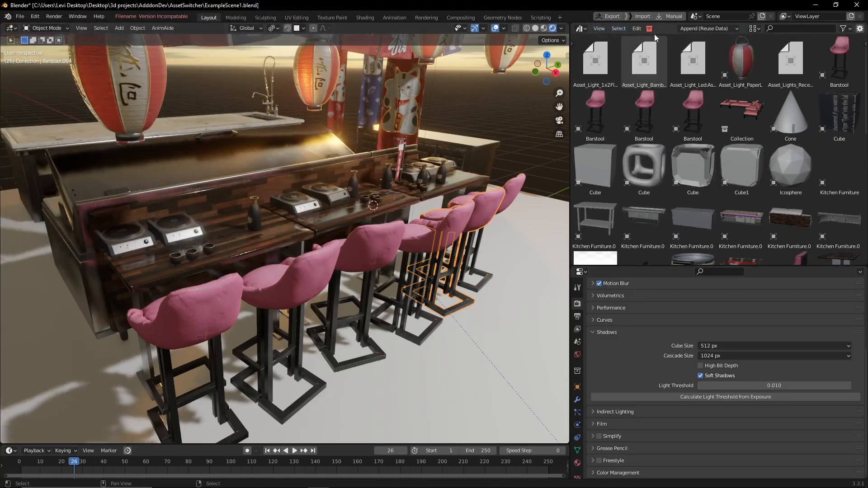
Choose the first Barstool asset in the second row of the asset library and select five barstools along the counter.
click(613, 118)
mouse_move(305, 238)
middle_down()
mouse_move(343, 244)
mouse_move(311, 226)
middle_up()
click(227, 263)
shift+click(292, 243)
shift+click(365, 214)
shift+click(424, 191)
shift+click(474, 170)
Inspect the meshes of the five selected barstools in Edit Mode and return to Object Mode.
key(Tab)
mouse_move(363, 254)
middle_down()
mouse_move(397, 251)
mouse_move(352, 247)
middle_up()
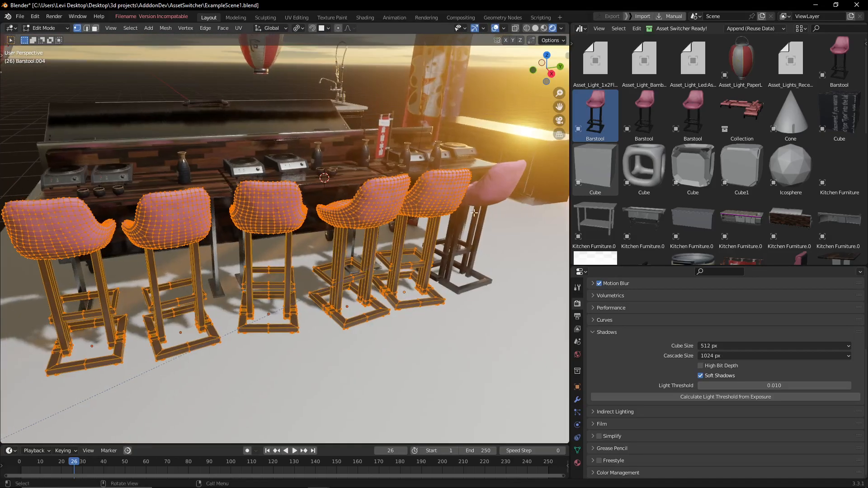
key(Tab)
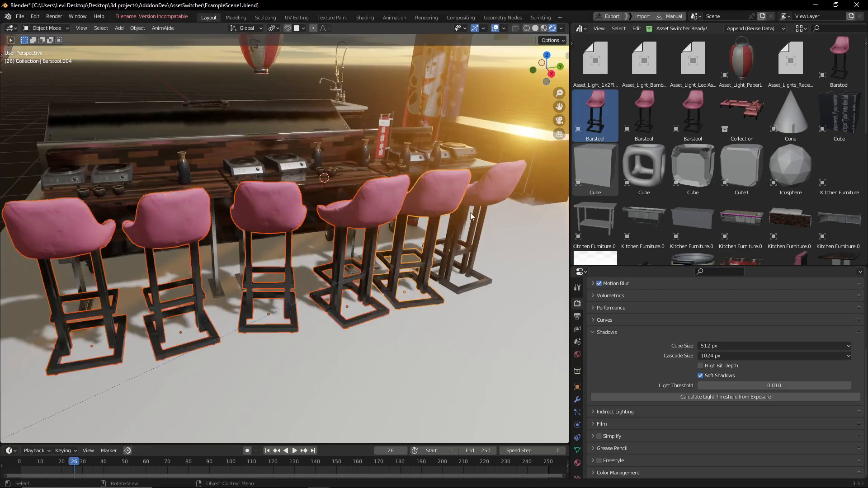
Add the sixth barstool to the selection and replace all six with the chosen Barstool asset using Asset Switcher.
shift+click(495, 194)
middle_drag(495, 194, 520, 217)
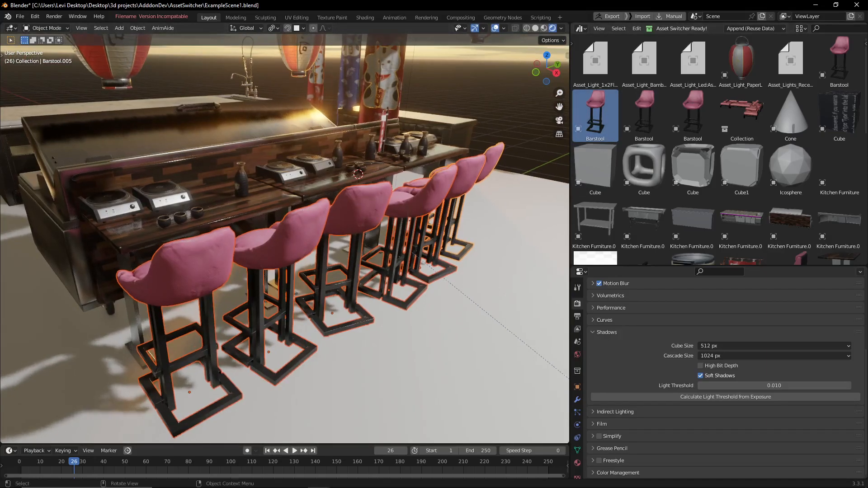
middle_drag(496, 139, 343, 160)
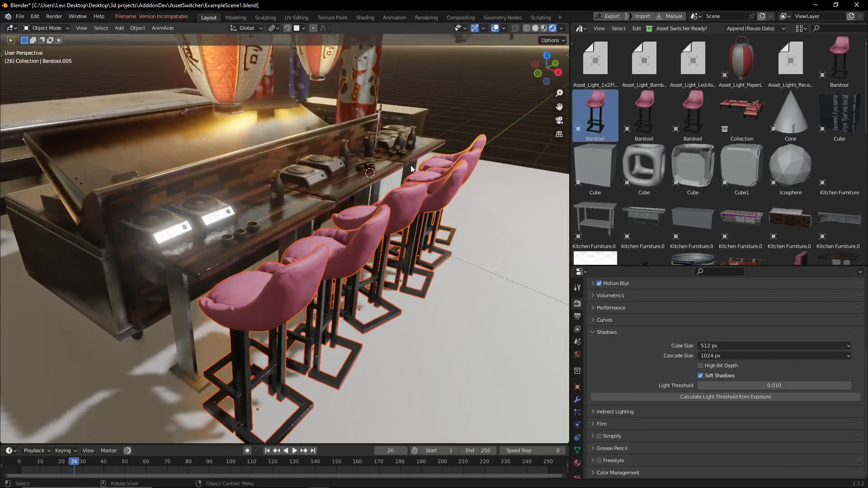
middle_drag(411, 167, 344, 239)
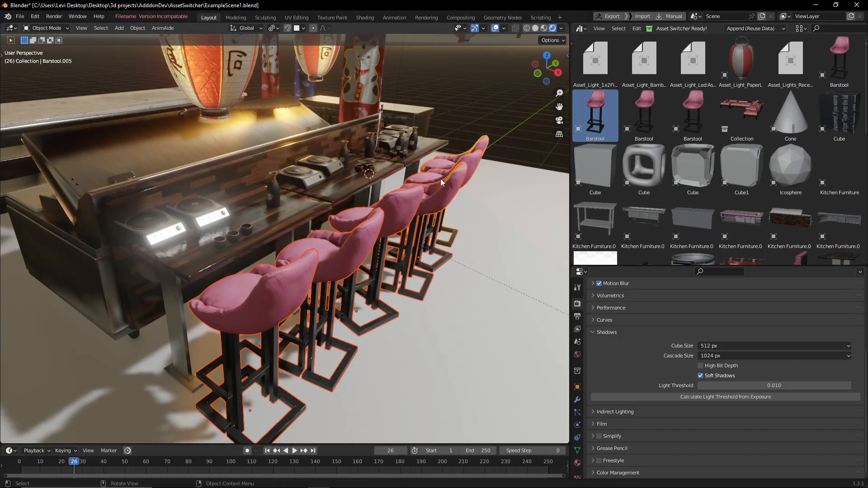
middle_drag(520, 149, 440, 171)
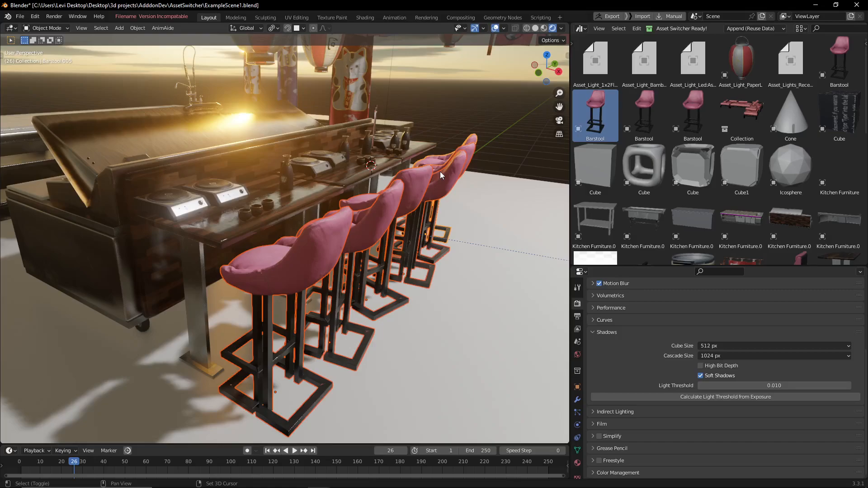
middle_drag(440, 172, 269, 188)
Select the fourth barstool from the near end and try to edit its mesh, cancelling the trial move.
click(441, 195)
key(Tab)
key(g)
right_click(309, 213)
middle_drag(308, 212, 381, 195)
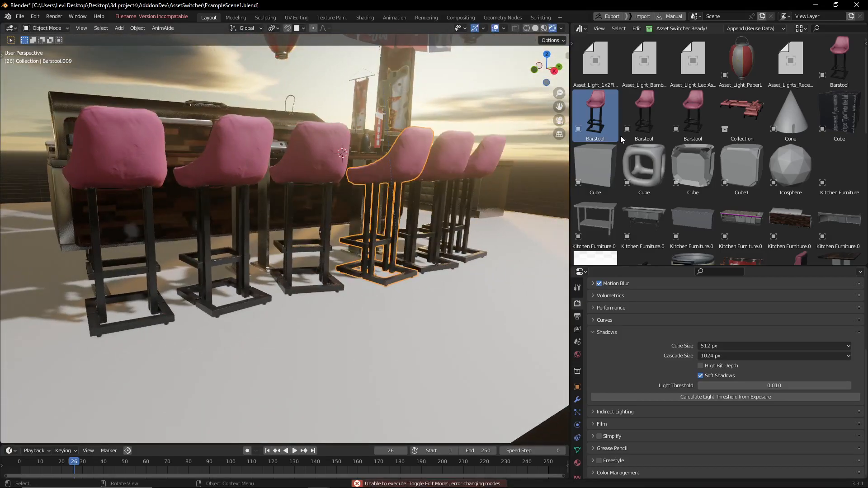
middle_drag(389, 154, 427, 181)
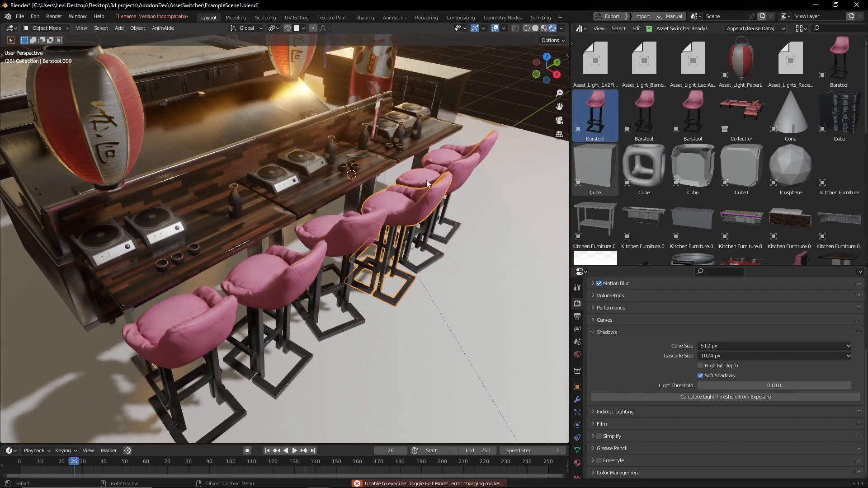
Switch the selected barstool to the version ChairAsset_V_a_002.blend - Barstool with Asset Switcher.
key(shift+q)
click(427, 196)
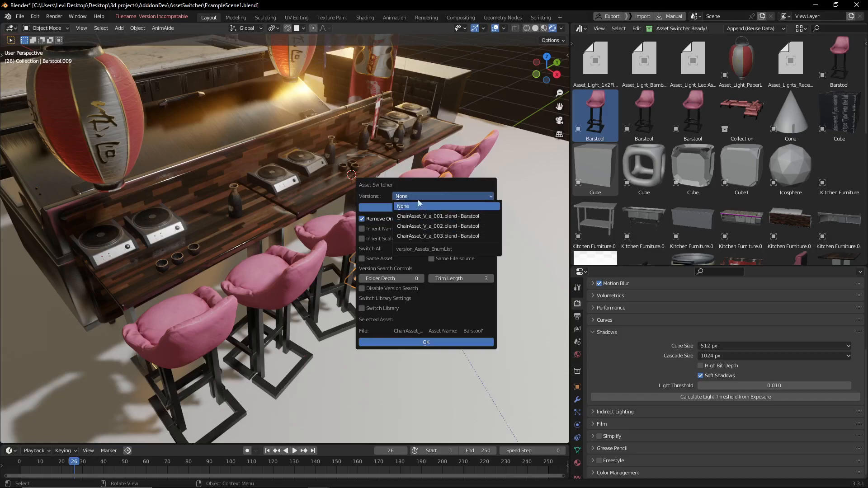
click(442, 226)
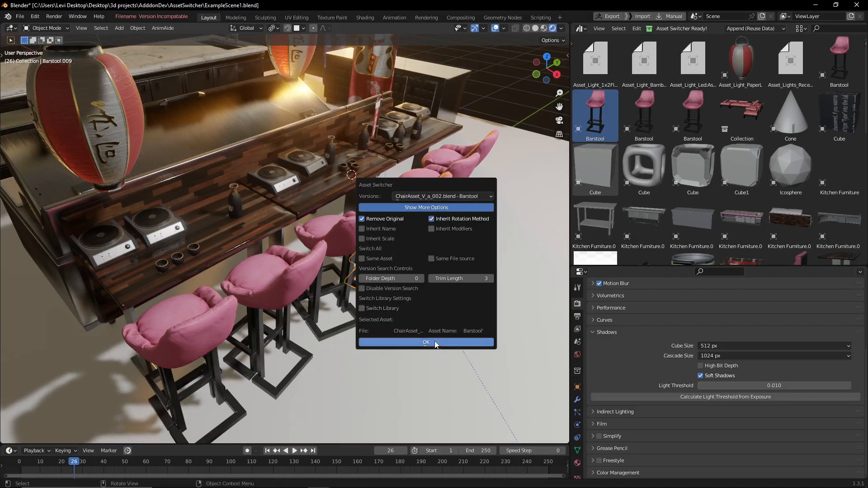
key(Return)
middle_drag(431, 181, 397, 204)
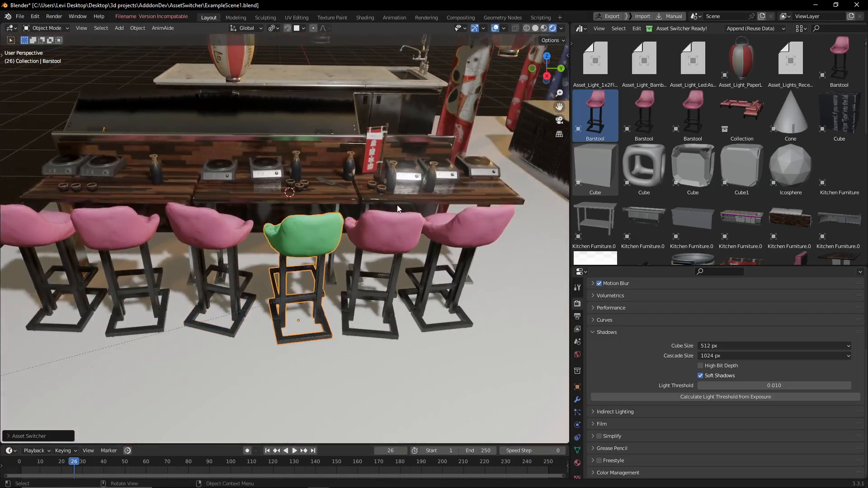
scroll(396, 205, down, 2)
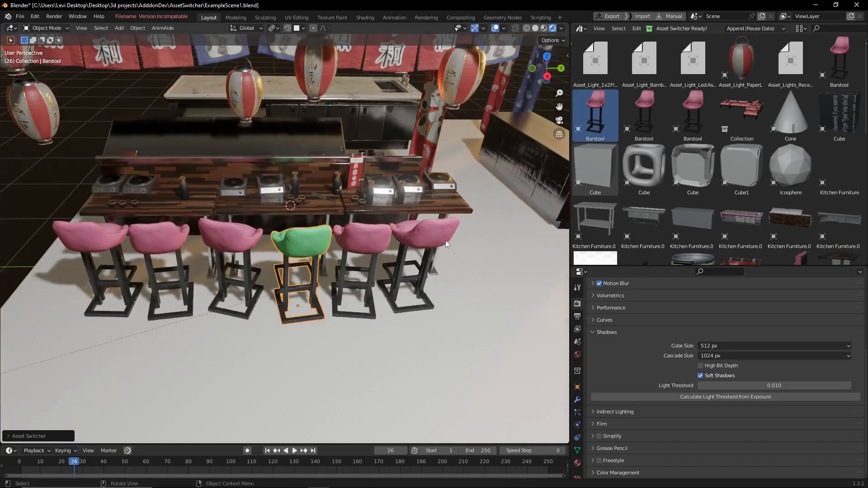
Replace the barstool at the far end of the counter with the third Barstool asset in the library's second row.
click(446, 240)
middle_drag(447, 241, 402, 207)
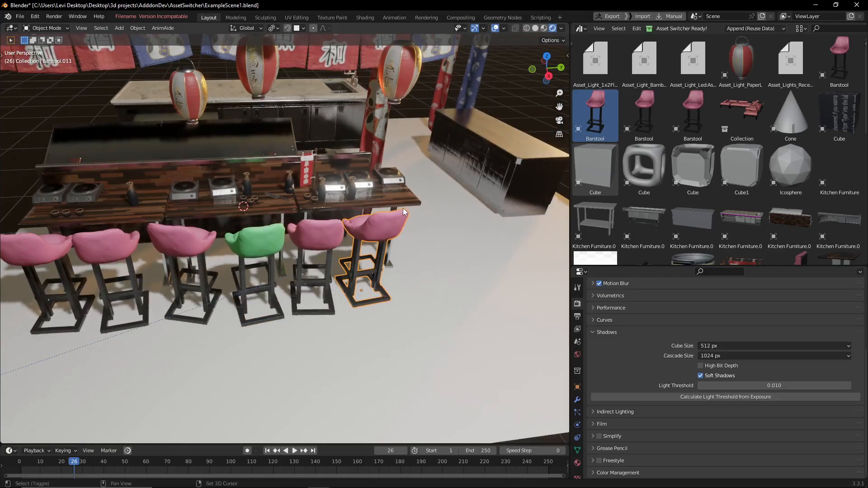
click(674, 118)
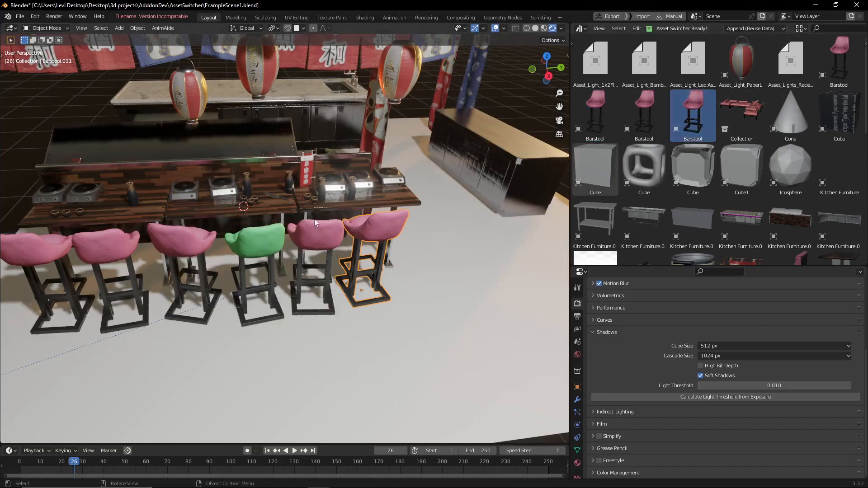
scroll(322, 226, up, 3)
key(shift+q)
middle_drag(464, 211, 378, 186)
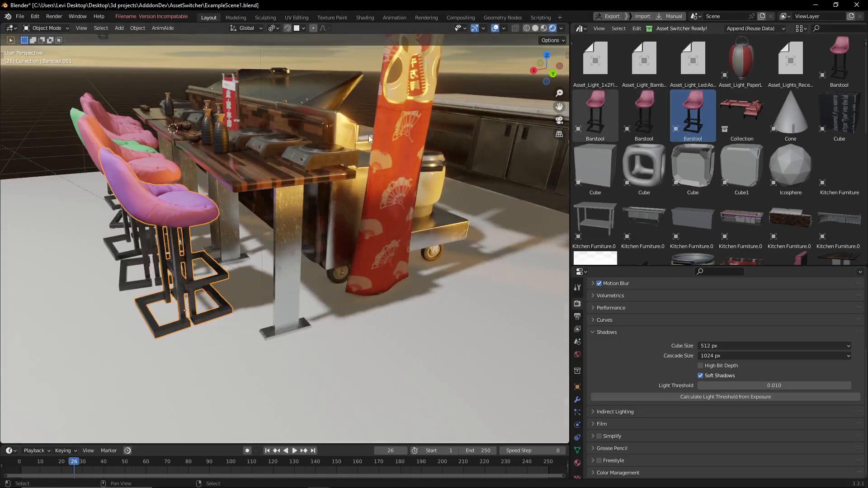
Switch to the chair asset's Blender window, open version ChairAsset_V_a_002.blend and view it with rendered shading.
drag(0, 90, 590, 1)
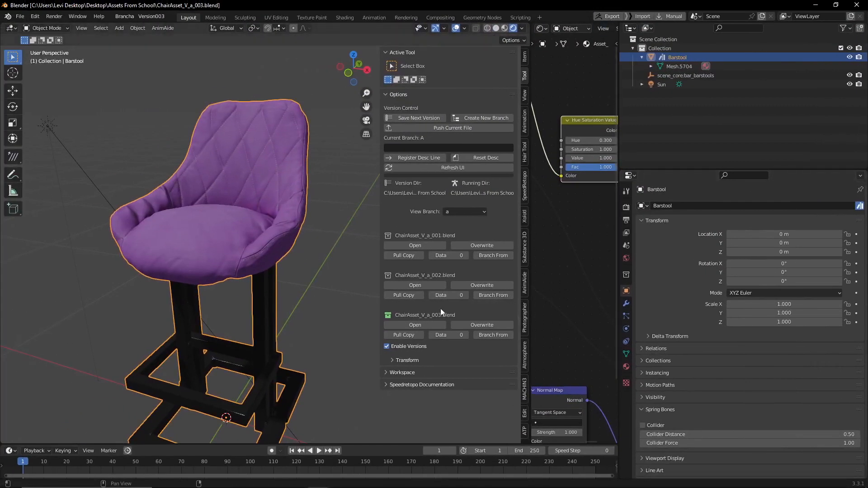
click(415, 285)
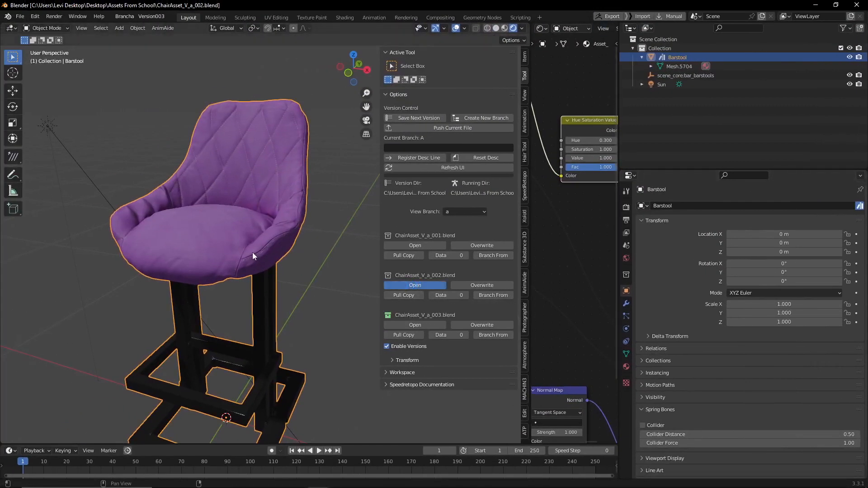
key(z)
click(256, 146)
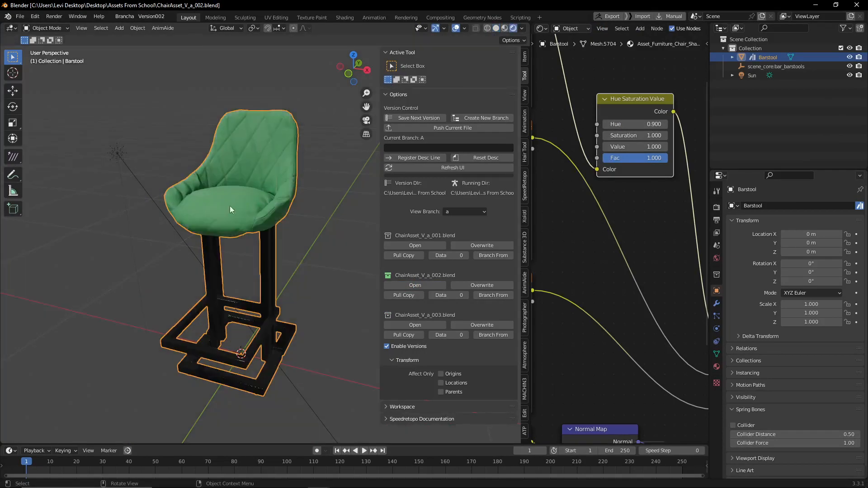
Open version ChairAsset_V_a_001.blend and view the barstool with rendered shading.
click(431, 244)
key(z)
click(312, 113)
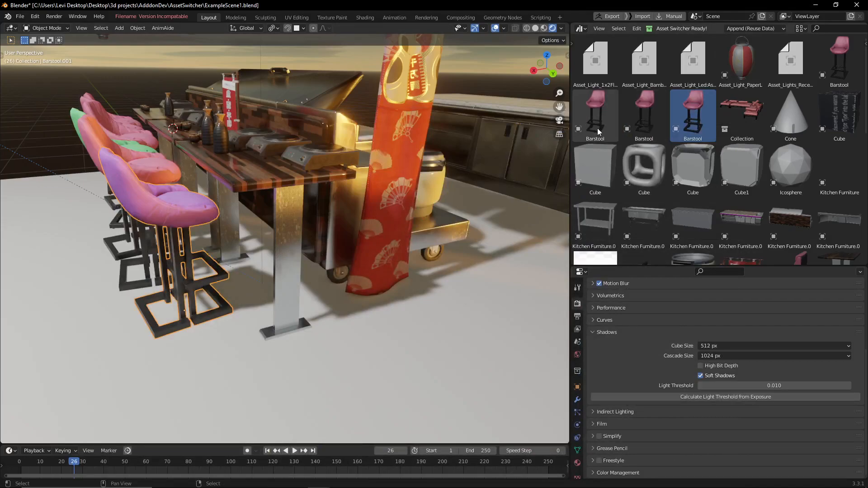
Return to the bar scene, select the hotplates at the counter's far end and inspect the middle one in Edit Mode.
middle_drag(274, 338, 368, 285)
click(369, 280)
middle_drag(429, 272, 373, 243)
scroll(400, 277, down, 2)
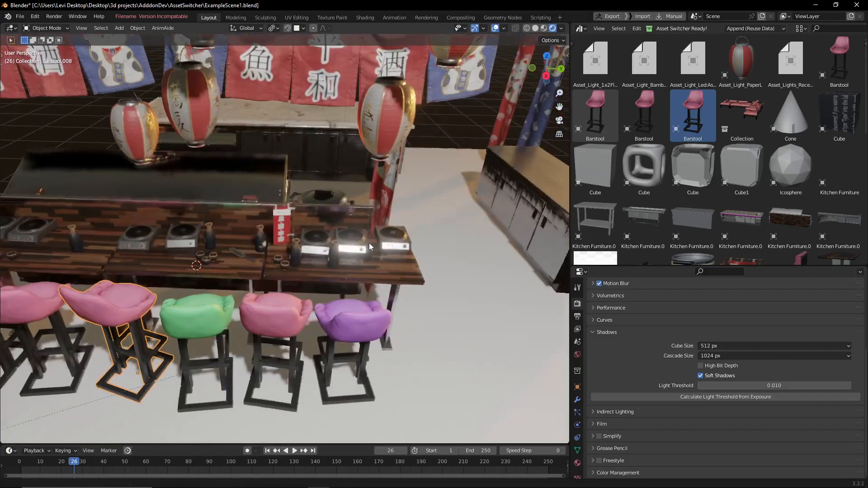
scroll(375, 240, up, 4)
click(395, 238)
shift+click(447, 246)
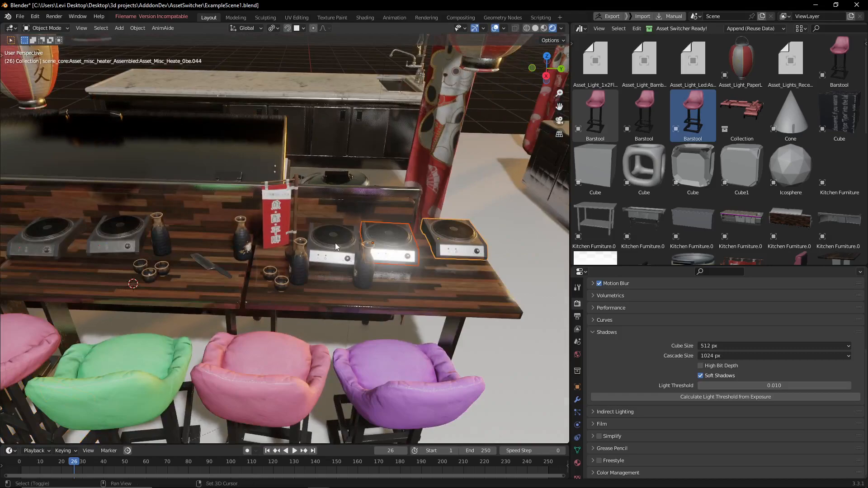
shift+click(335, 243)
middle_drag(335, 243, 323, 260)
click(324, 260)
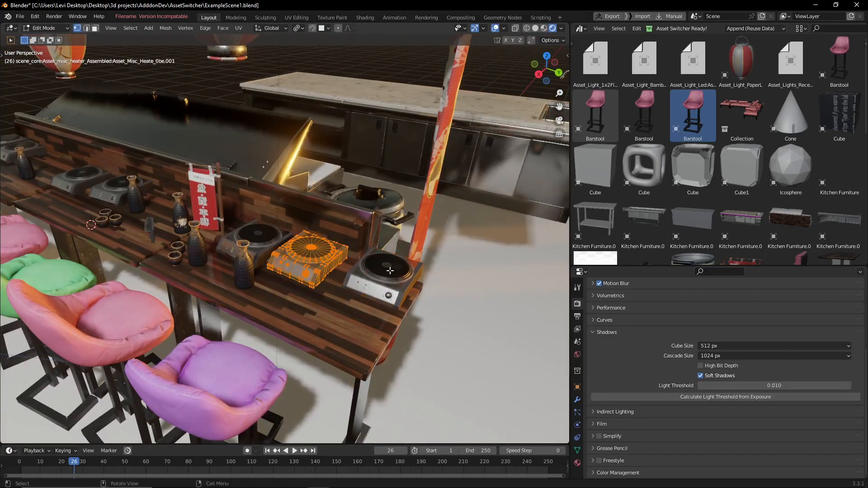
Select the three hotplates at the counter's far end and replace them with the matching hotplate asset using Asset Switcher.
click(390, 270)
shift+click(318, 262)
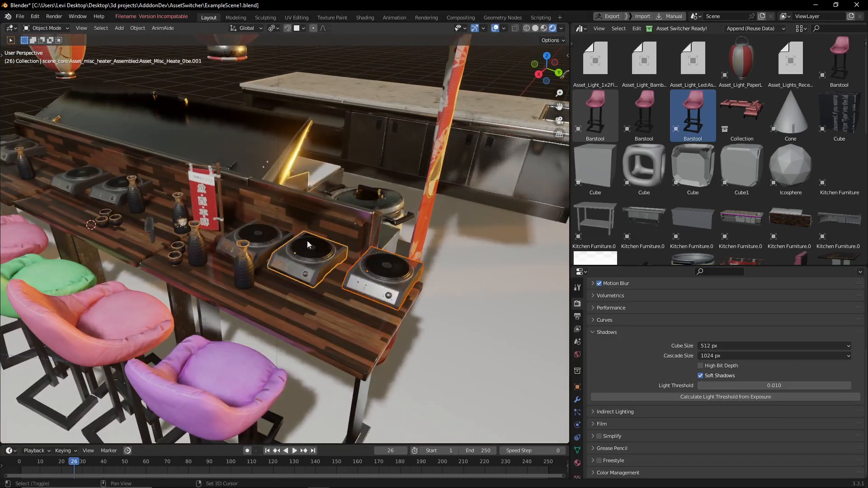
shift+click(270, 248)
scroll(752, 147, down, 5)
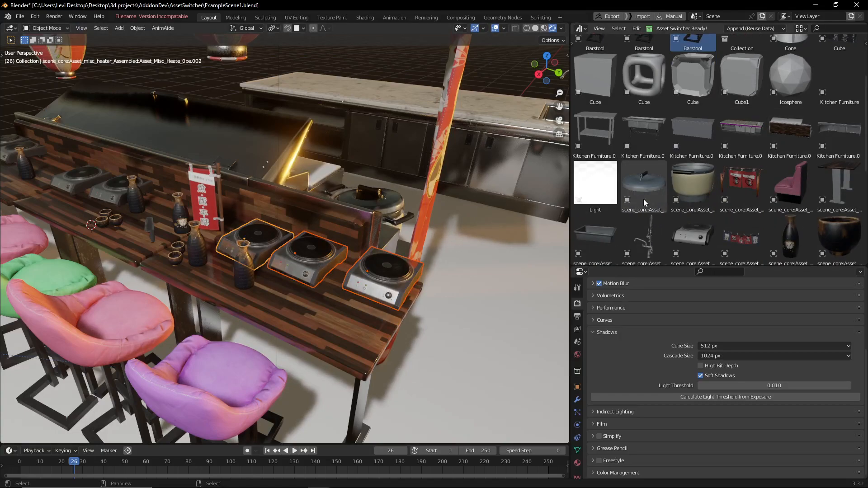
scroll(642, 199, down, 3)
click(698, 185)
middle_drag(438, 213, 450, 221)
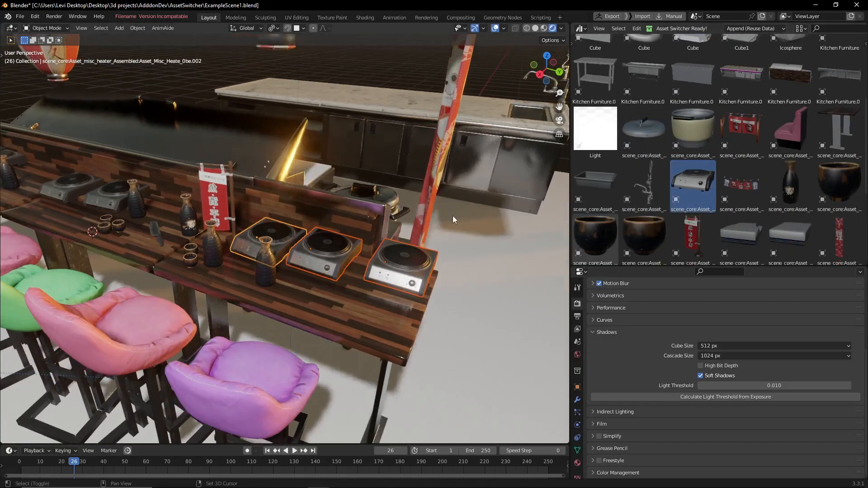
middle_drag(369, 247, 409, 246)
Try to open the middle hotplate's mesh in Edit Mode and move it.
click(356, 246)
key(Tab)
key(g)
click(438, 243)
scroll(408, 246, down, 3)
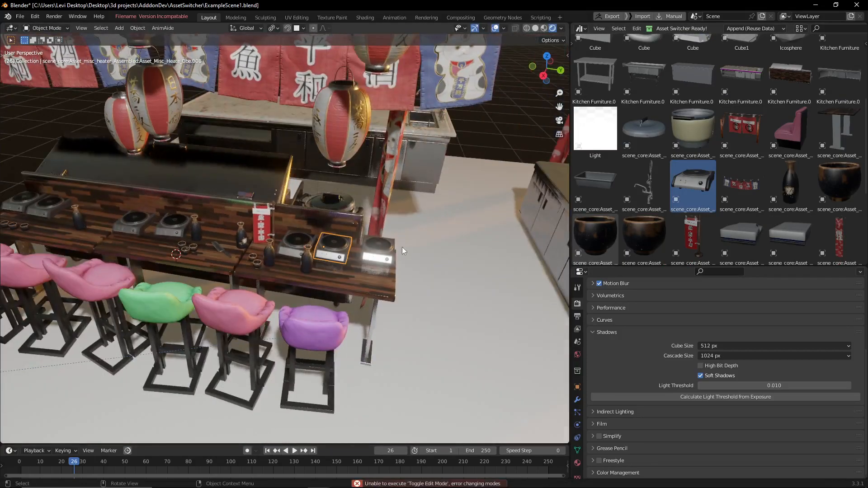
scroll(402, 246, up, 2)
Select other props along the counter and test whether they open in Edit Mode.
middle_drag(246, 260, 225, 239)
click(225, 240)
click(136, 221)
key(Tab)
key(Tab)
shift+middle_drag(138, 222, 358, 263)
click(141, 218)
click(318, 229)
click(298, 227)
Replace the three sake cups beside the red banner with the selected sake cup asset from the library.
scroll(790, 182, down, 2)
scroll(789, 181, down, 1)
scroll(345, 237, down, 3)
scroll(340, 232, up, 4)
scroll(376, 241, down, 1)
click(357, 267)
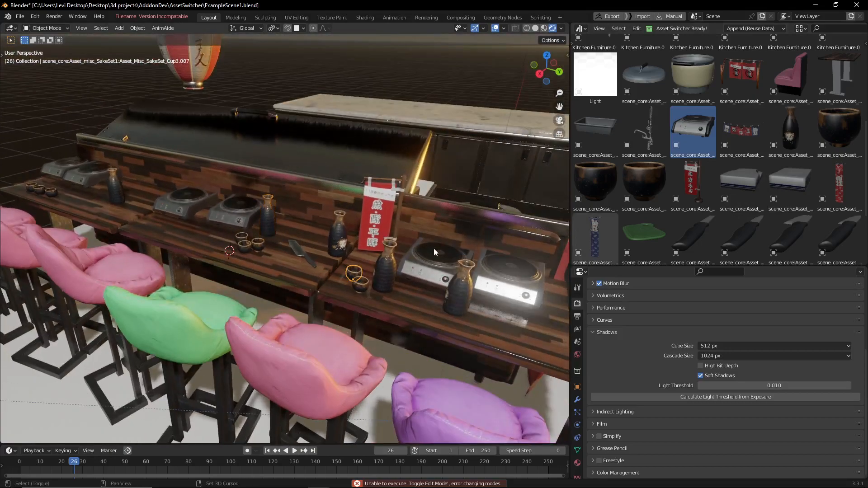
scroll(678, 186, down, 1)
click(787, 115)
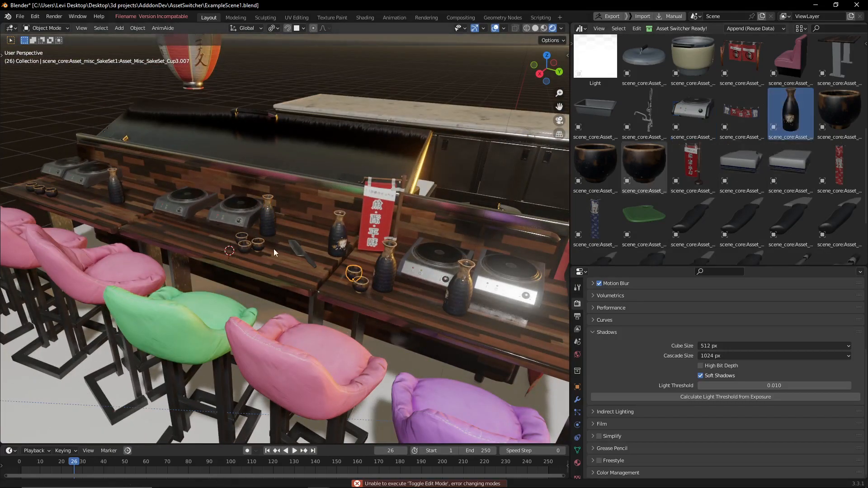
shift+middle_drag(376, 262, 352, 244)
scroll(352, 244, up, 2)
drag(655, 158, 360, 281)
scroll(384, 284, up, 5)
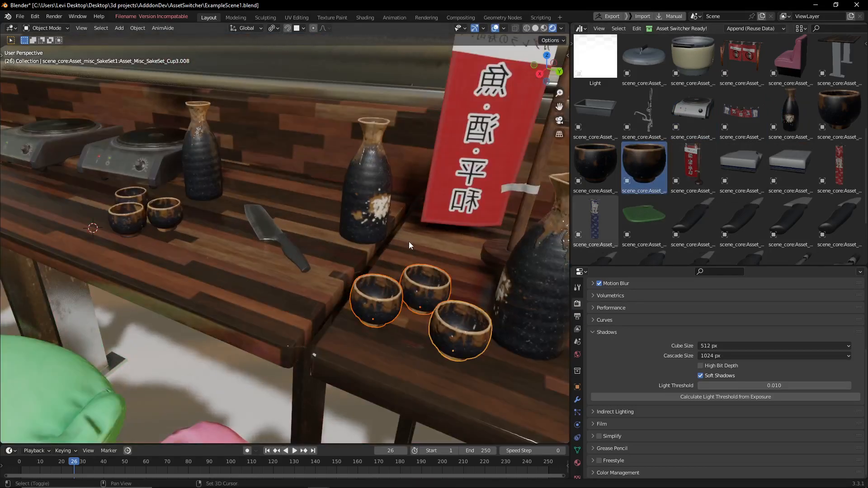
key(shift+q)
scroll(408, 245, down, 3)
shift+middle_drag(414, 265, 374, 253)
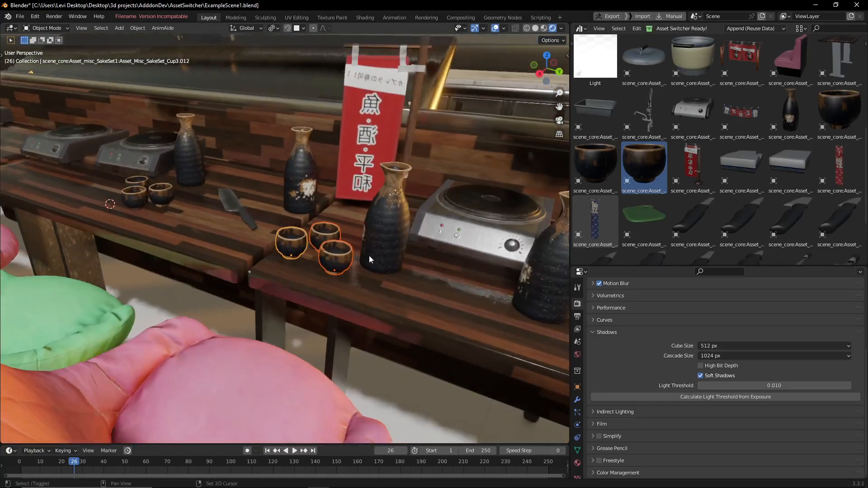
Replace the front sake cup and its matching copies using Asset Switcher with Same Asset enabled.
scroll(324, 239, up, 2)
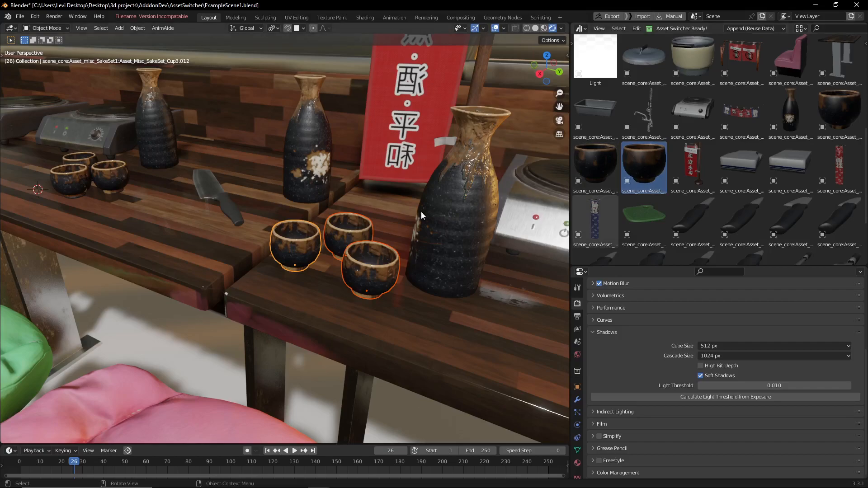
shift+middle_drag(452, 227, 417, 217)
click(331, 241)
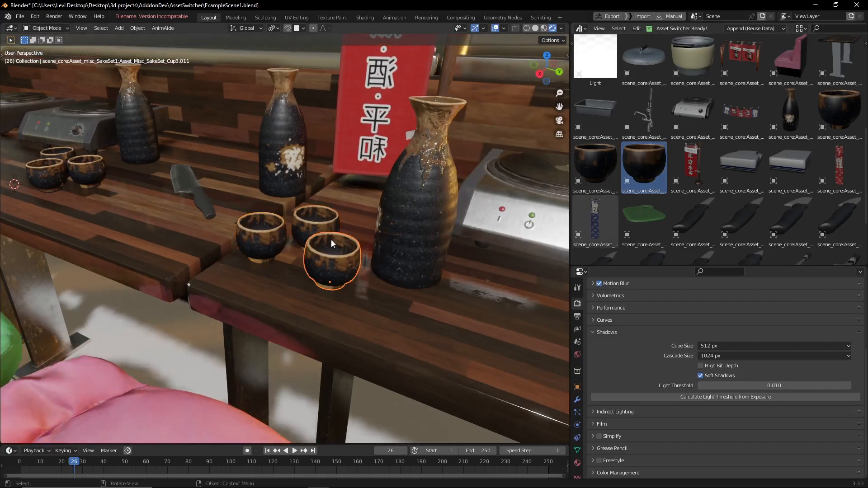
key(ctrl+shift+a)
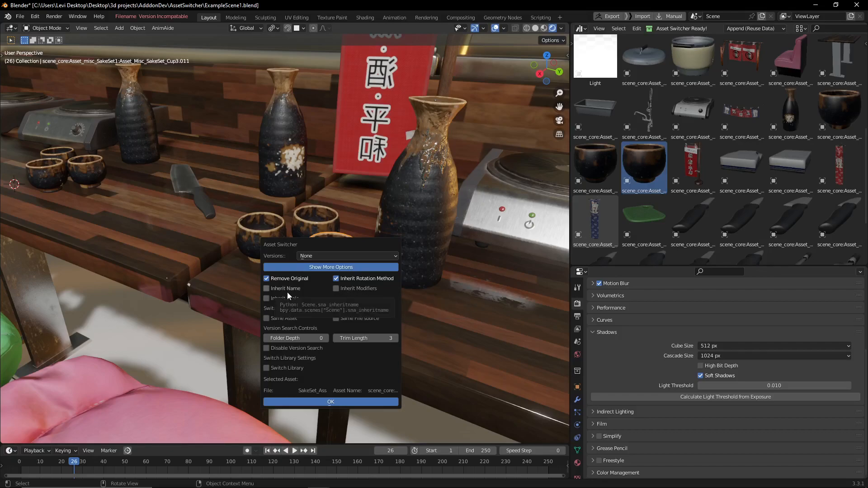
click(293, 319)
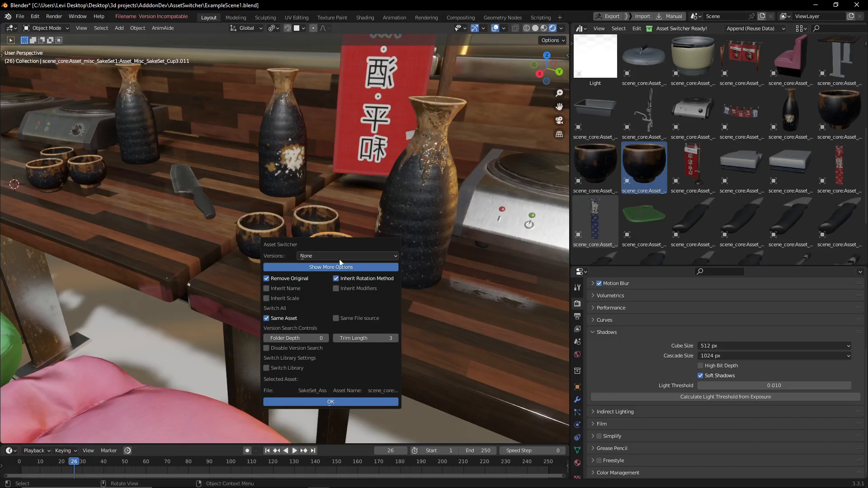
click(345, 397)
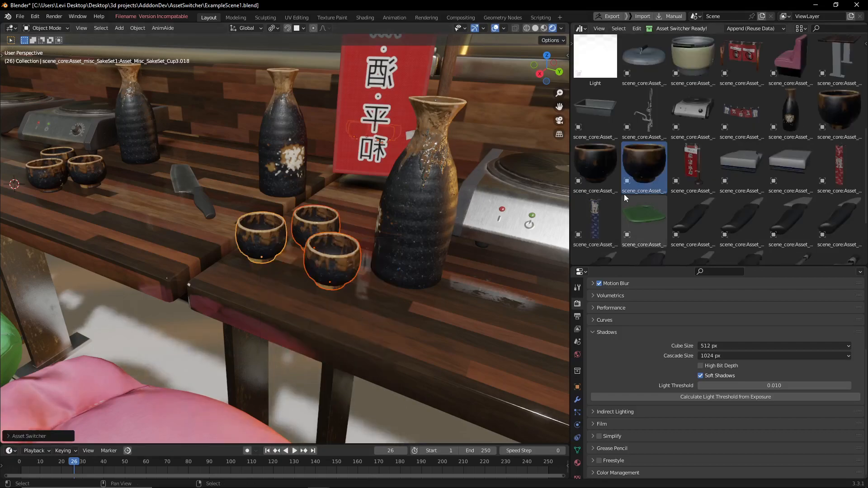
Examine the replaced sake cups in the metal trays behind the bar and on the counter.
scroll(339, 226, down, 10)
middle_drag(344, 240, 296, 219)
scroll(279, 234, up, 6)
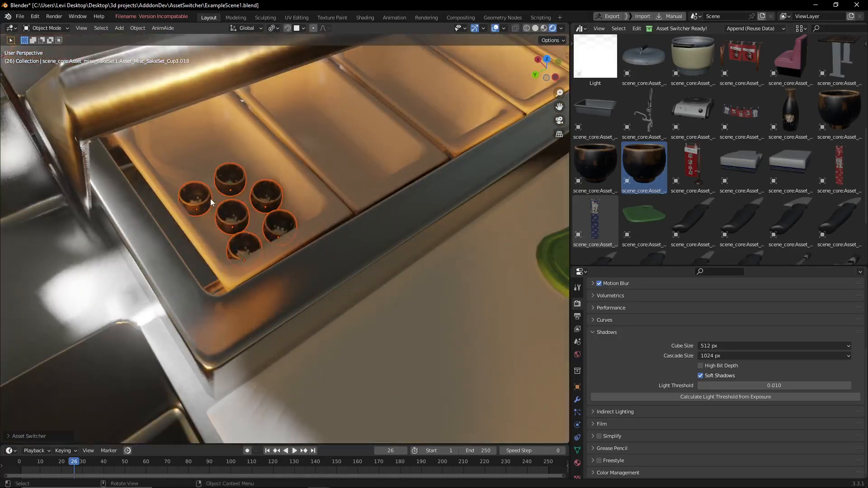
scroll(230, 217, down, 8)
middle_drag(268, 236, 394, 215)
scroll(420, 216, up, 2)
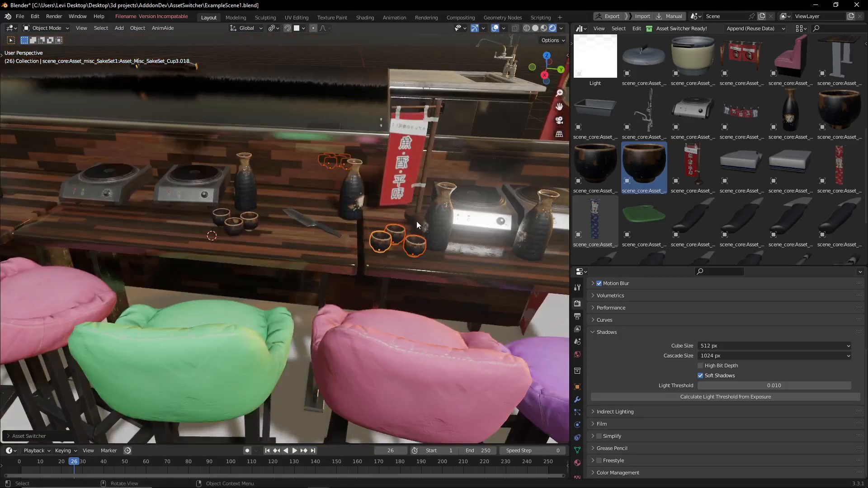
Replace the cup beside the red banner and all its matching copies with the sake bottle asset, keeping Same Asset enabled.
scroll(299, 246, down, 2)
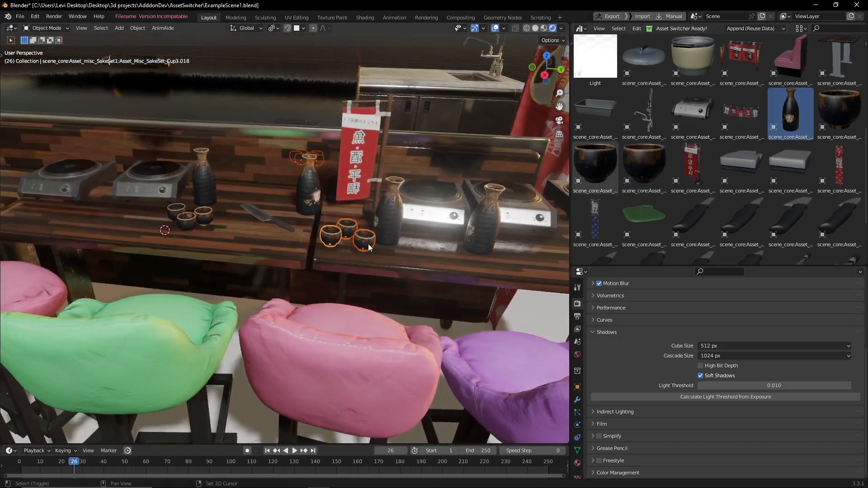
click(370, 242)
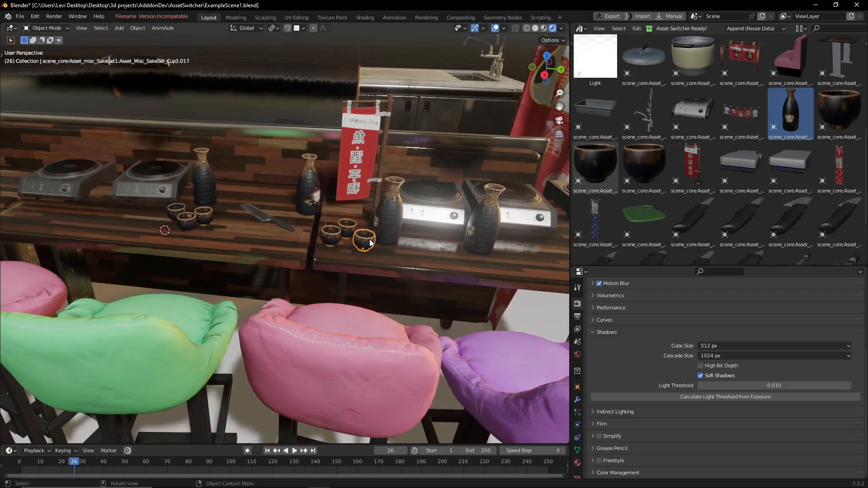
key(ctrl+shift+a)
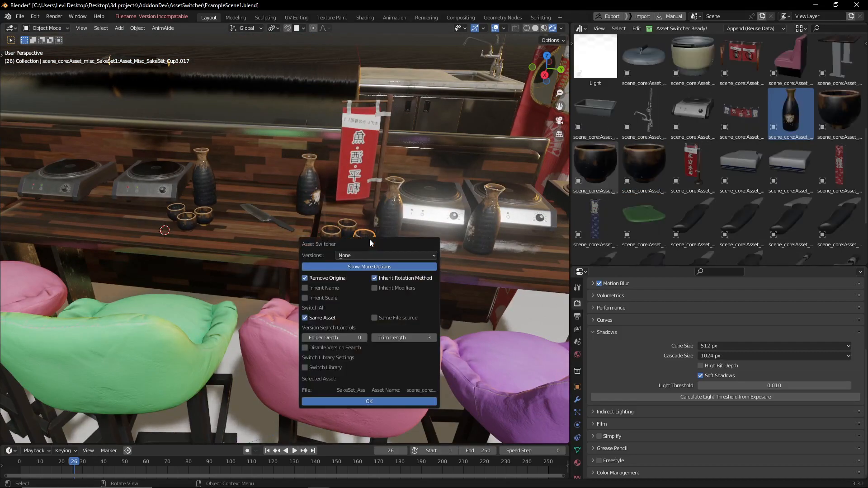
click(370, 399)
middle_drag(414, 243, 373, 226)
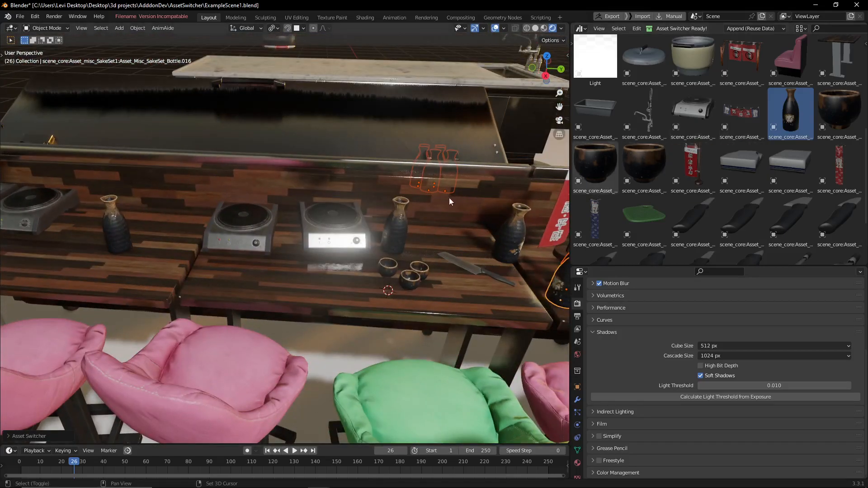
middle_drag(449, 197, 389, 191)
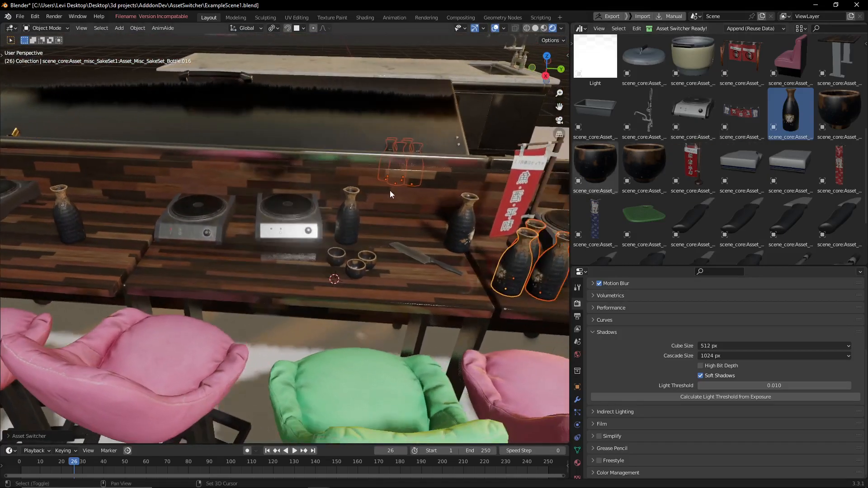
Replace the cleaver on the counter with the green cutting board and red banner assets together.
click(653, 216)
ctrl+click(697, 162)
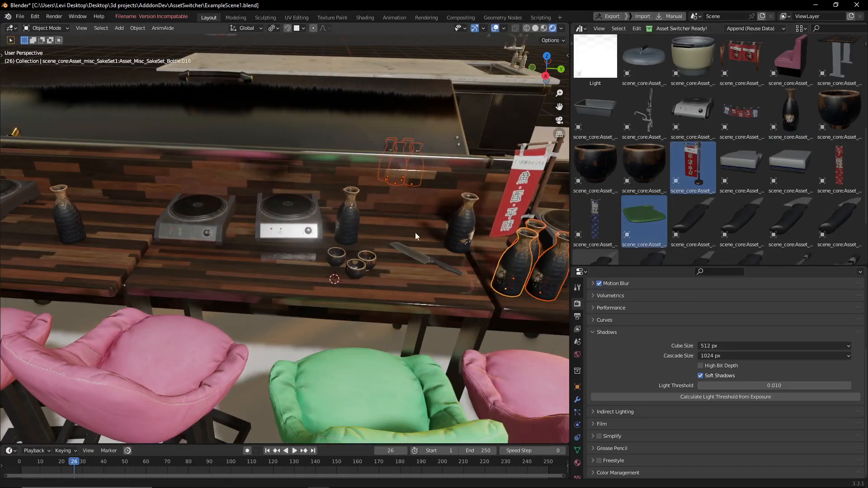
shift+middle_drag(425, 232, 349, 257)
click(356, 263)
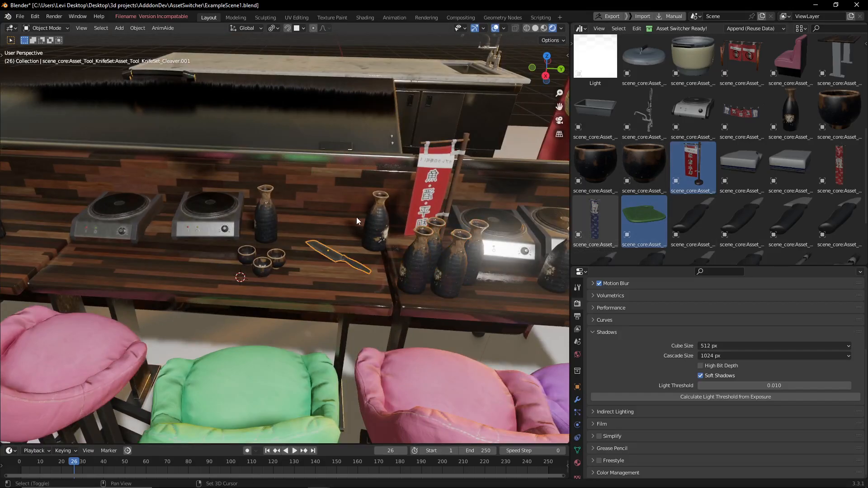
key(shift+q)
middle_drag(355, 233, 321, 248)
Delete the props swapped in for the cleaver, including the green cutting board.
click(201, 136)
key(x)
click(199, 134)
scroll(298, 243, up, 3)
click(268, 246)
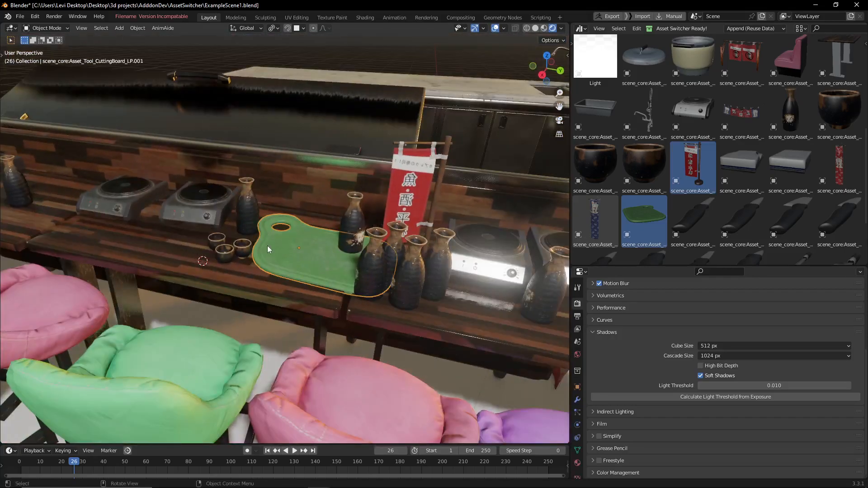
key(x)
click(267, 245)
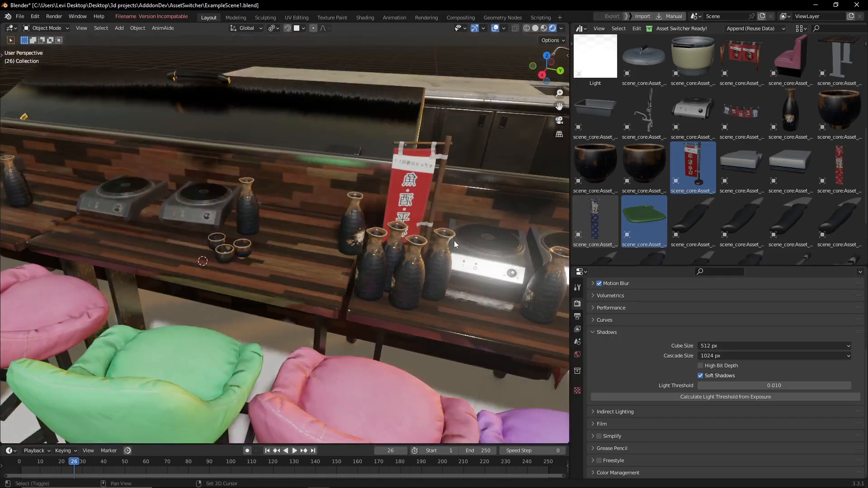
Delete the rice cooker's lid on the kitchen side of the bar.
middle_drag(455, 241, 301, 222)
click(416, 228)
middle_drag(417, 228, 226, 222)
click(262, 267)
key(x)
key(Return)
Replace the rice cooker pot behind the bar with the rice cooker pot and lid assets together.
click(263, 330)
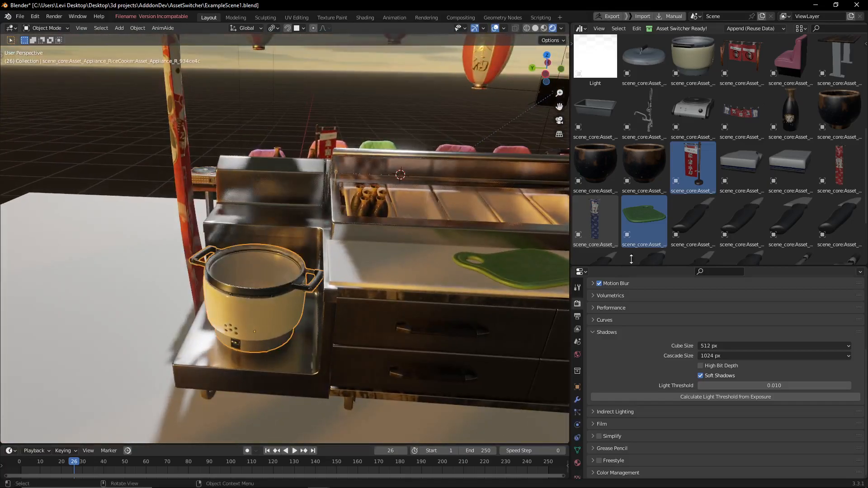
scroll(661, 227, down, 5)
scroll(673, 211, up, 5)
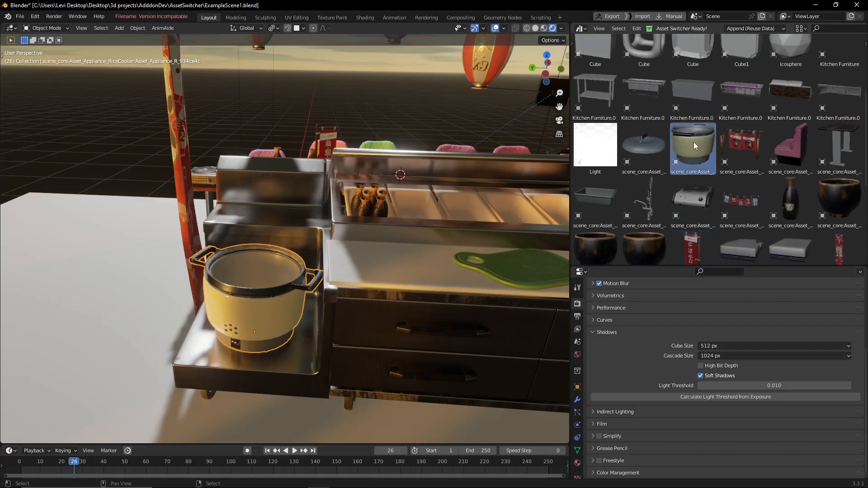
middle_drag(317, 236, 332, 249)
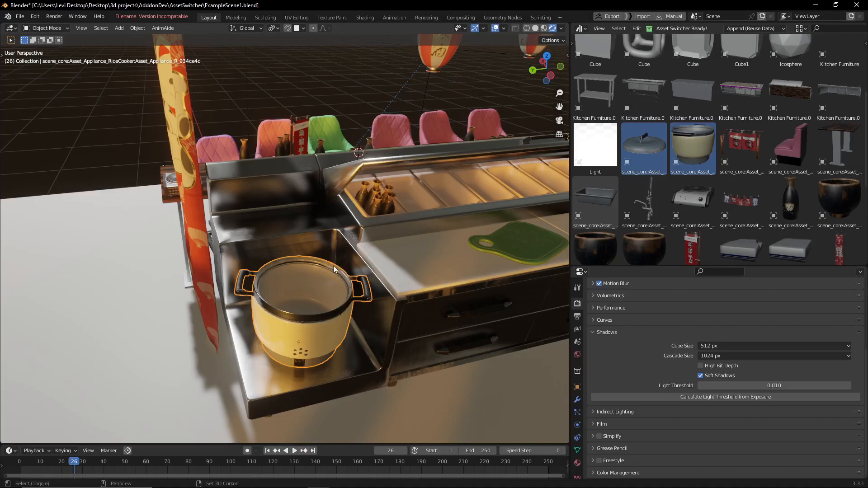
key(shift+r)
click(327, 298)
Try moving and rotating the rice cooker's lid separately from the pot.
key(g)
right_click(349, 253)
middle_drag(345, 268, 338, 241)
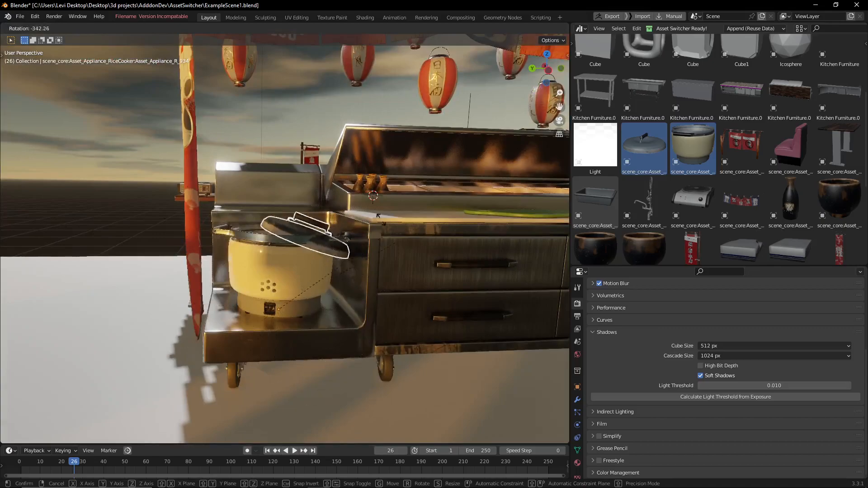
middle_drag(294, 194, 311, 281)
key(g)
key(z)
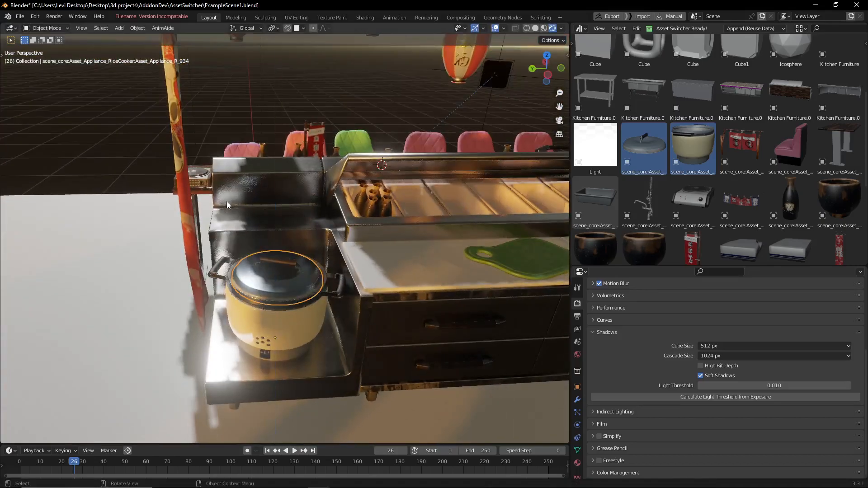
Return to the customer side of the bar and select the red sofa Collection asset in the library.
click(347, 257)
middle_drag(347, 257, 381, 226)
ctrl+middle_drag(493, 230, 370, 267)
scroll(489, 241, down, 5)
scroll(729, 215, up, 4)
click(742, 104)
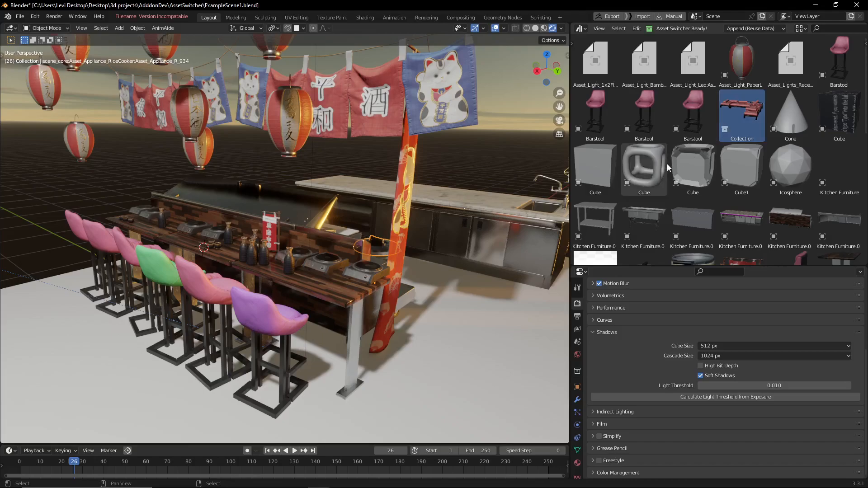
Browse the furniture and prop thumbnails in the asset library while viewing the whole bar.
scroll(723, 148, down, 6)
scroll(723, 147, up, 5)
scroll(723, 148, up, 1)
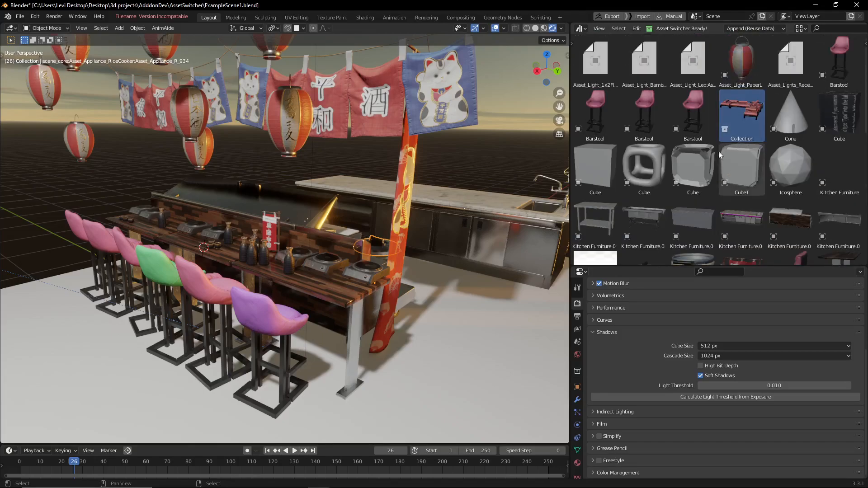
scroll(695, 172, down, 5)
shift+middle_drag(321, 202, 304, 172)
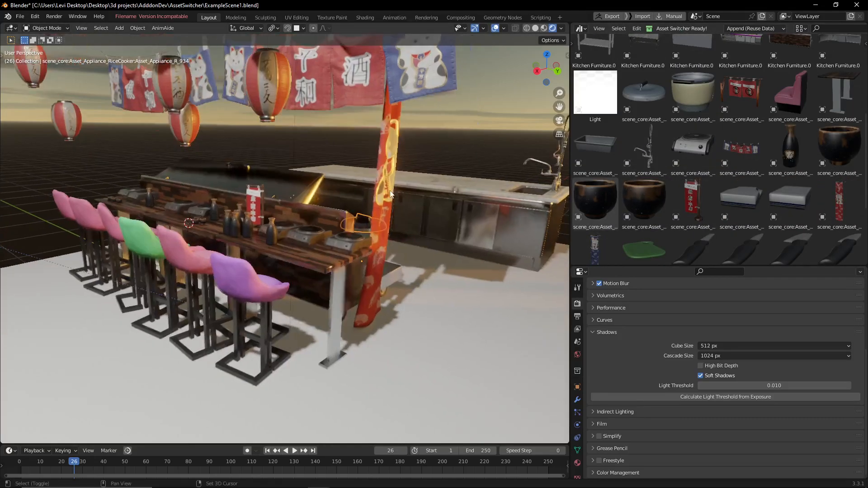
scroll(802, 172, up, 5)
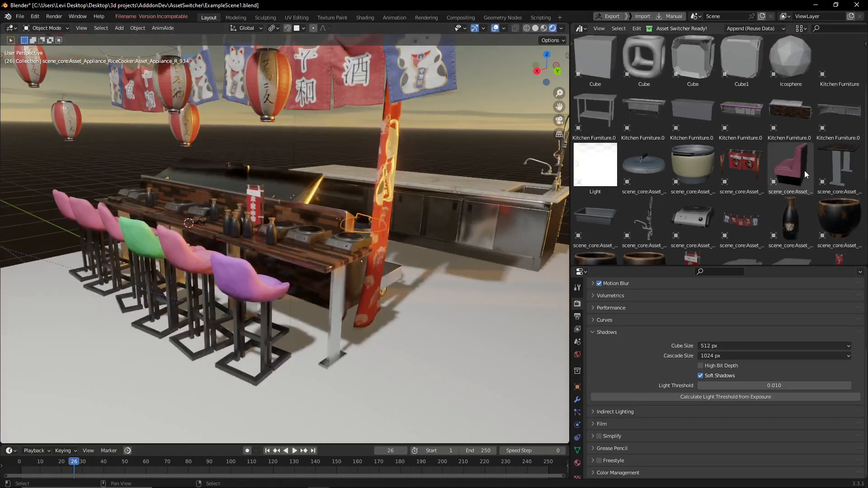
scroll(802, 172, up, 1)
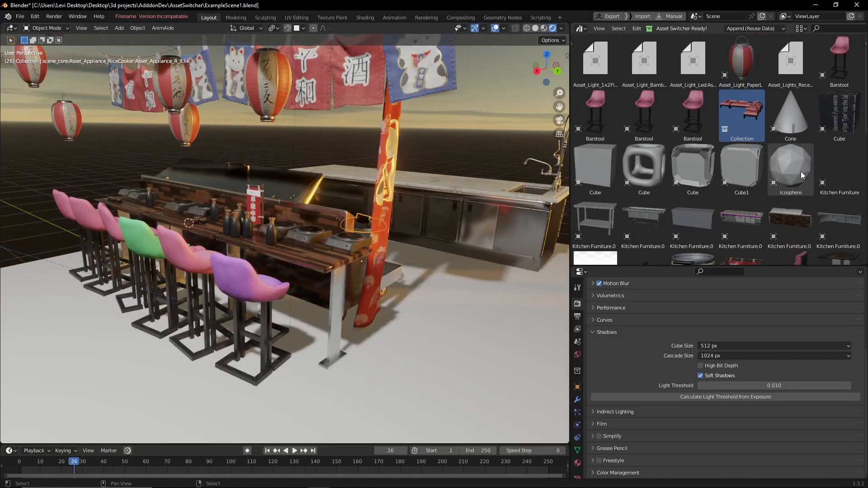
Open Asset Switcher for the purple barstool, try a version search Folder Depth of 1, and return it to 0.
middle_drag(271, 285, 280, 294)
click(280, 298)
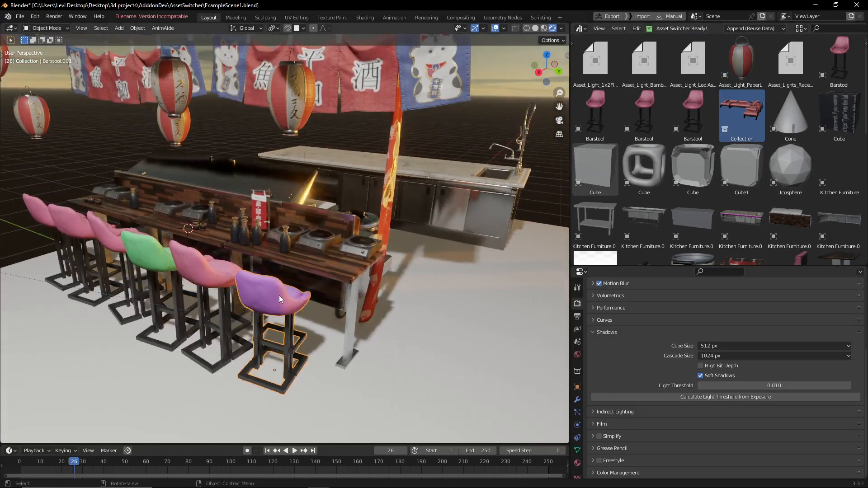
key(ctrl+shift+a)
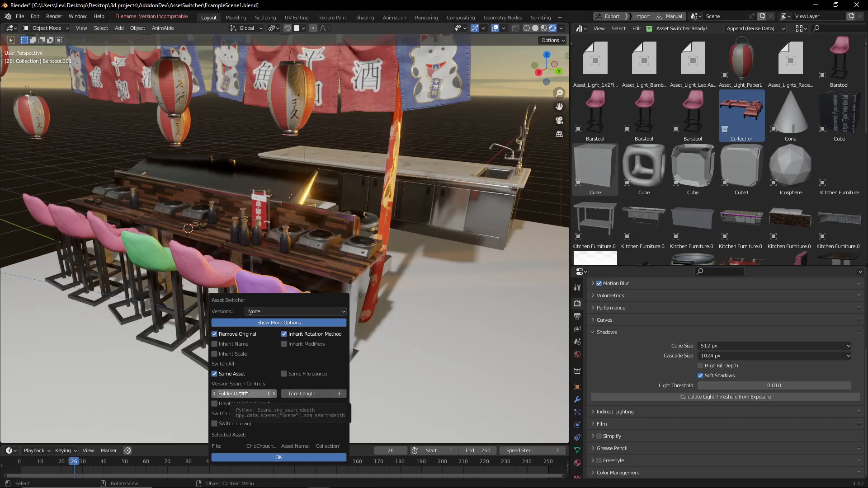
click(274, 394)
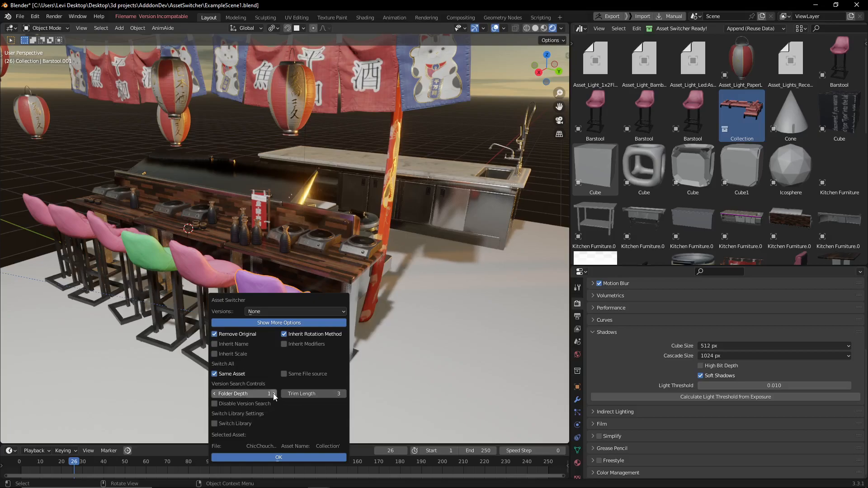
click(215, 393)
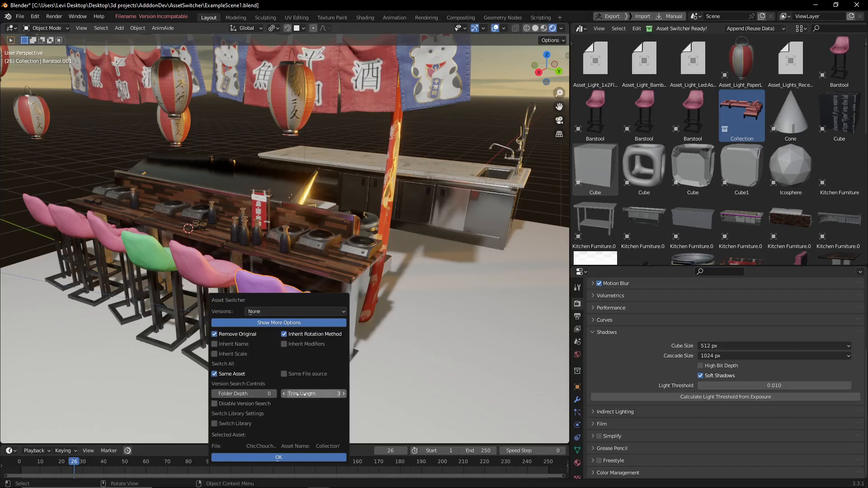
Examine the ChairAsset versions offered for the purple barstool in Asset Switcher, leaving the version set to None.
click(284, 312)
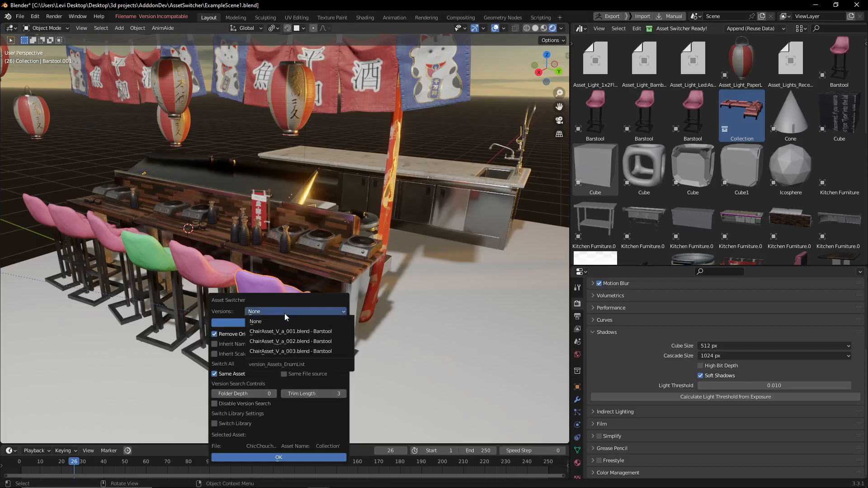
click(273, 311)
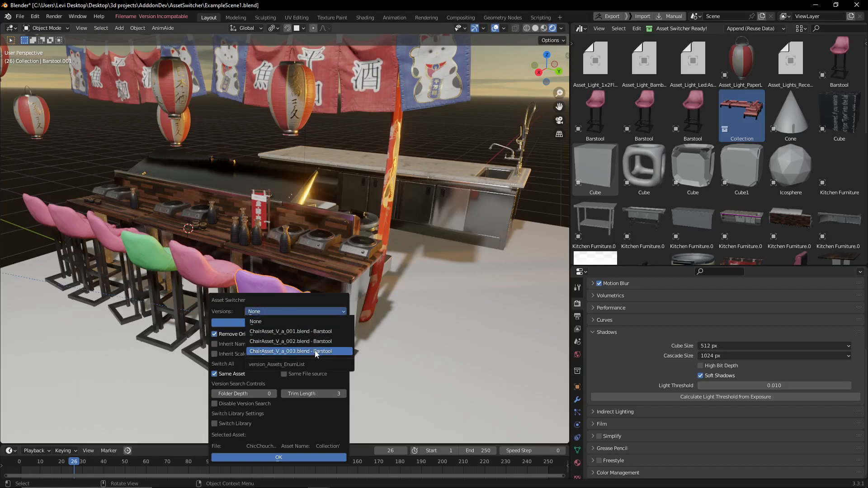
click(297, 310)
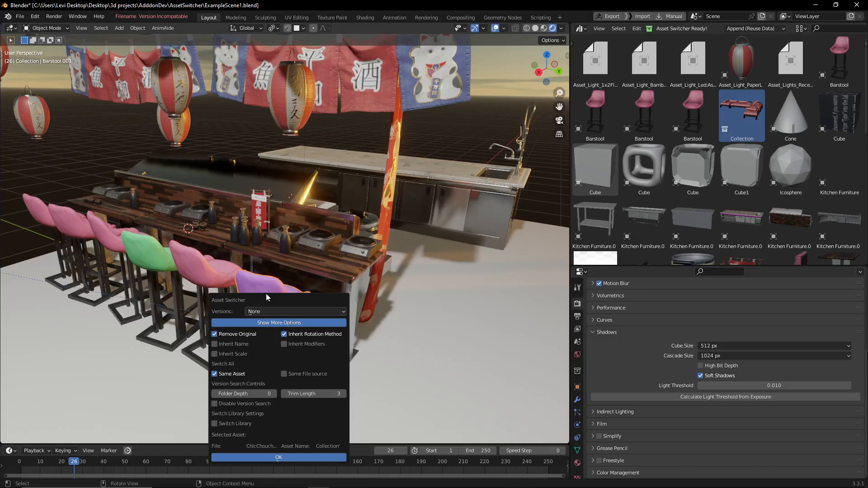
click(286, 310)
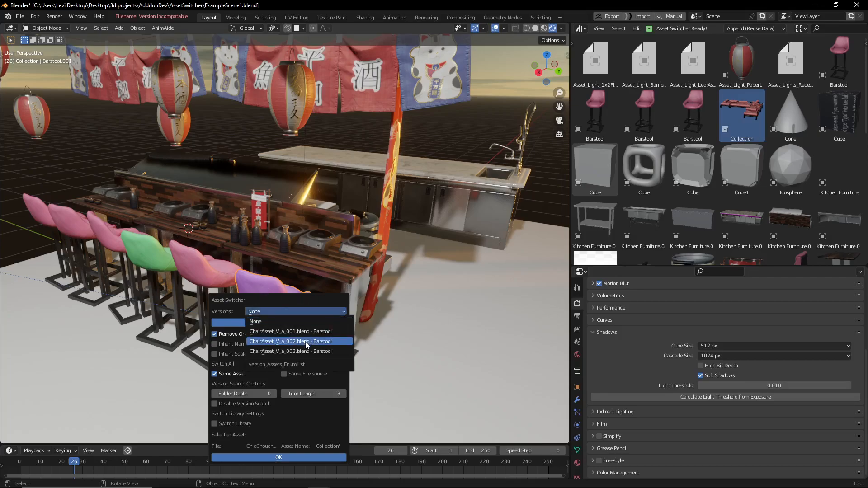
click(299, 310)
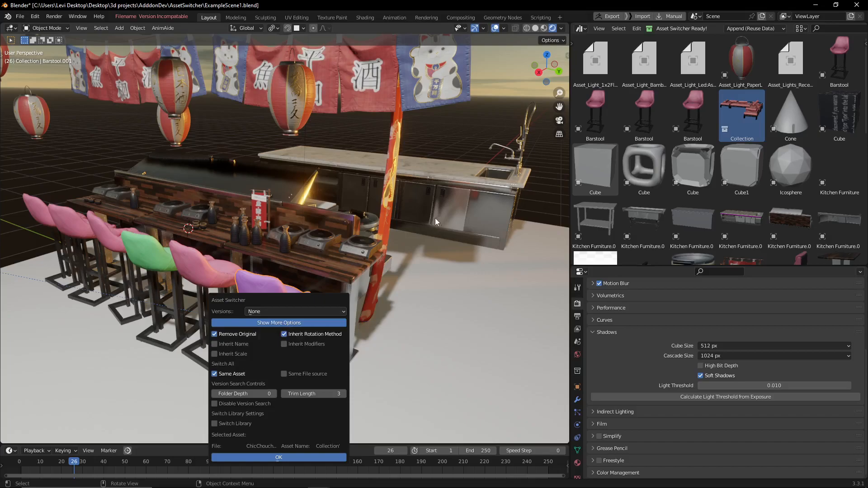
Dismiss Asset Switcher and place the steel multi-basin sink from the Kitchen Furniture assets on the open floor beside the bar.
middle_drag(422, 217, 411, 252)
click(336, 251)
click(632, 229)
scroll(280, 266, up, 2)
middle_drag(266, 270, 254, 288)
key(shift+r)
Duplicate the steel sink and move the copy about 1.87 m along the global X axis.
middle_drag(388, 261, 359, 266)
key(shift+d)
right_click(349, 259)
key(g)
key(x)
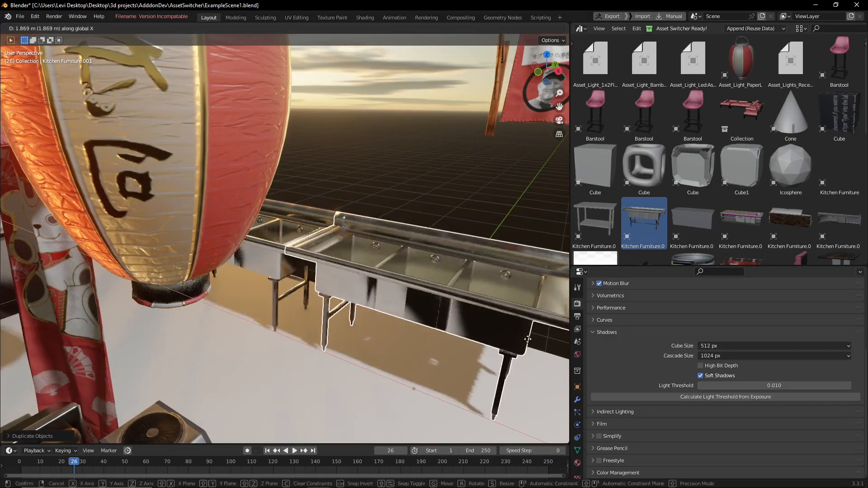
click(520, 293)
Replace the duplicated sink with the plain box-shaped Kitchen Furniture counter asset.
scroll(752, 187, down, 3)
click(698, 161)
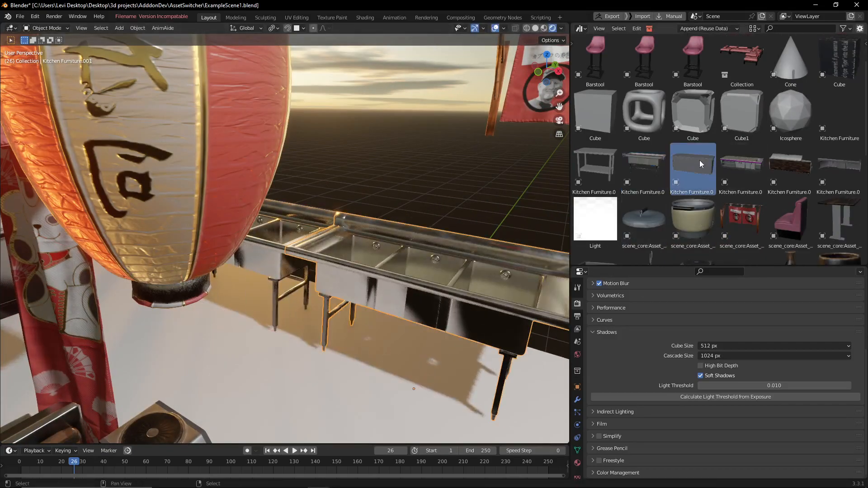
scroll(348, 223, down, 6)
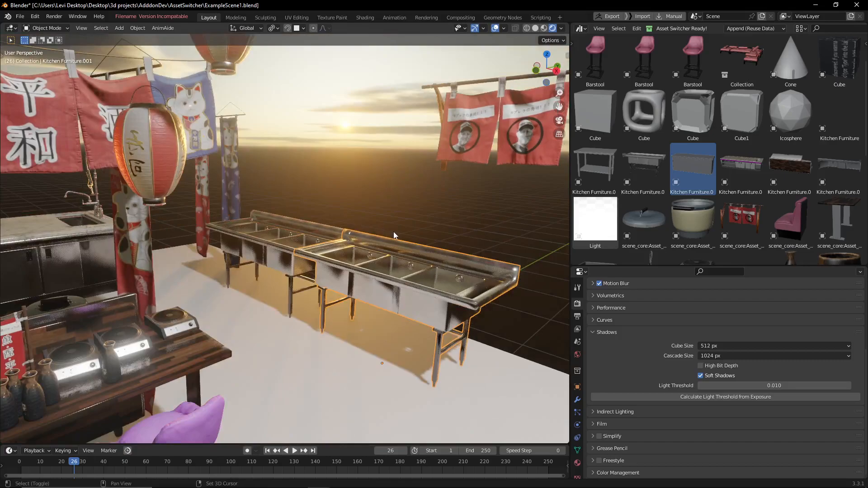
key(q)
middle_drag(409, 236, 307, 253)
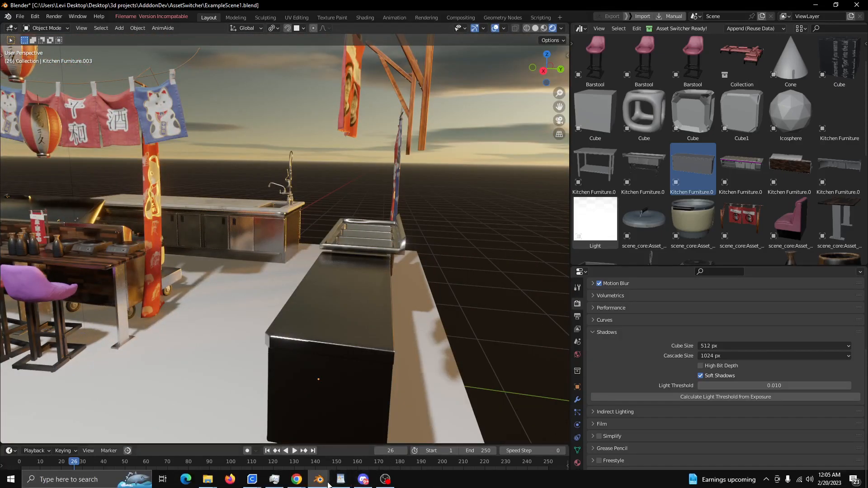
Switch to the Blender window with ChairAsset_V_a_001.blend and examine the pink barstool source model and its version control list.
mouse_move(319, 479)
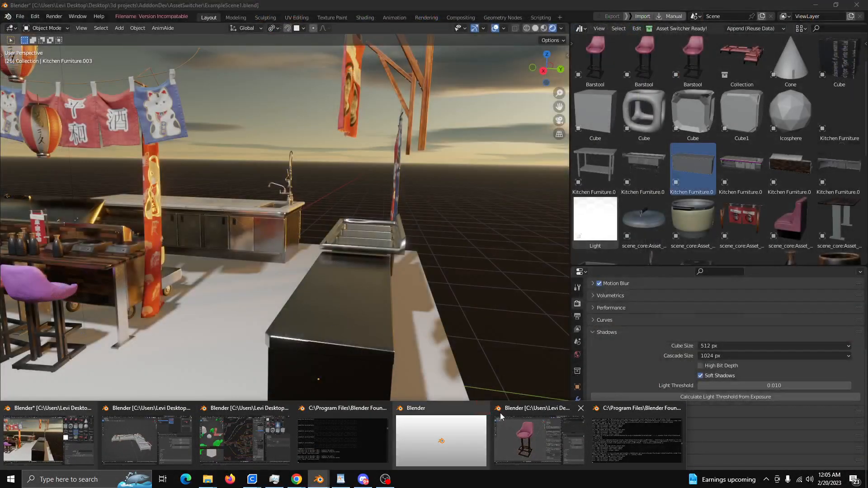
click(497, 413)
scroll(446, 229, down, 1)
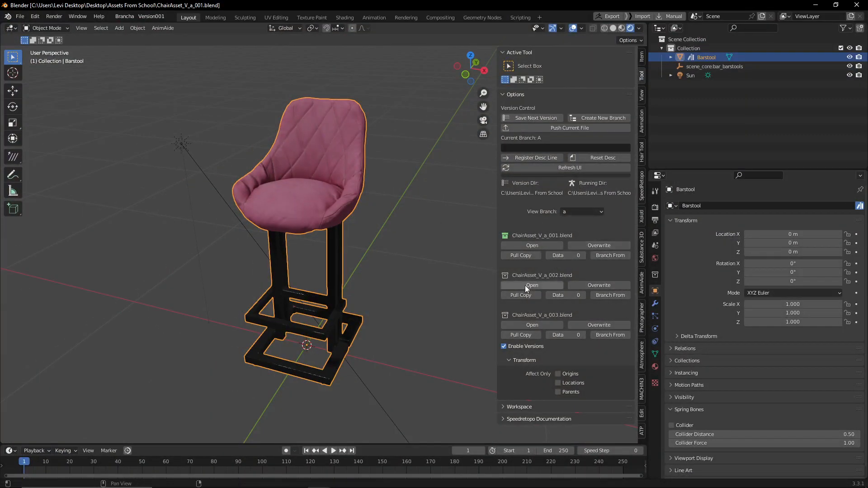
mouse_move(364, 258)
middle_down()
mouse_move(341, 256)
mouse_move(338, 243)
mouse_move(355, 248)
mouse_move(359, 271)
middle_up()
scroll(341, 246, up, 2)
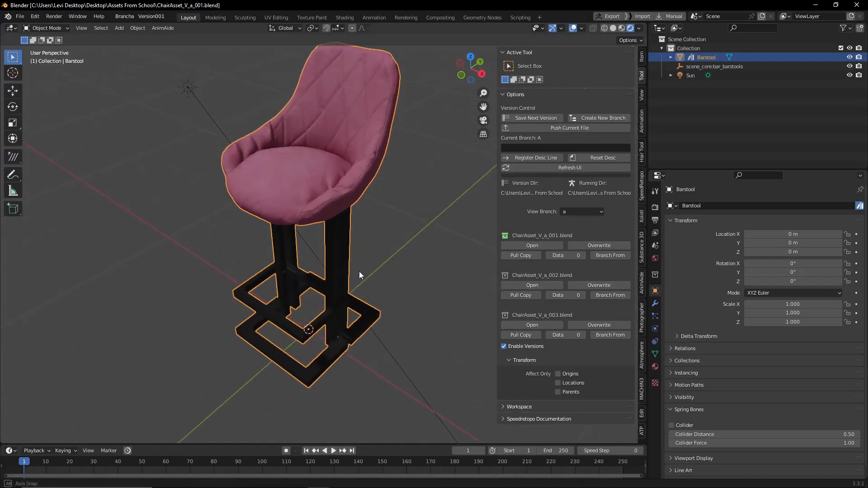
scroll(353, 291, down, 1)
scroll(353, 294, up, 1)
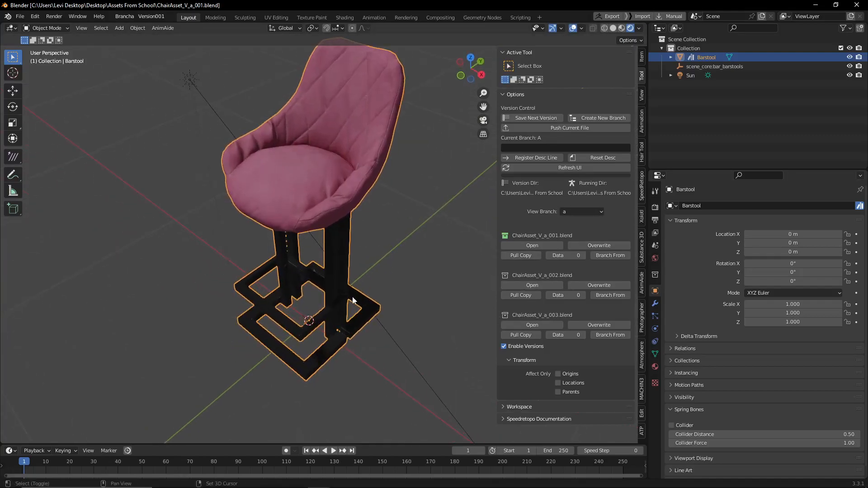